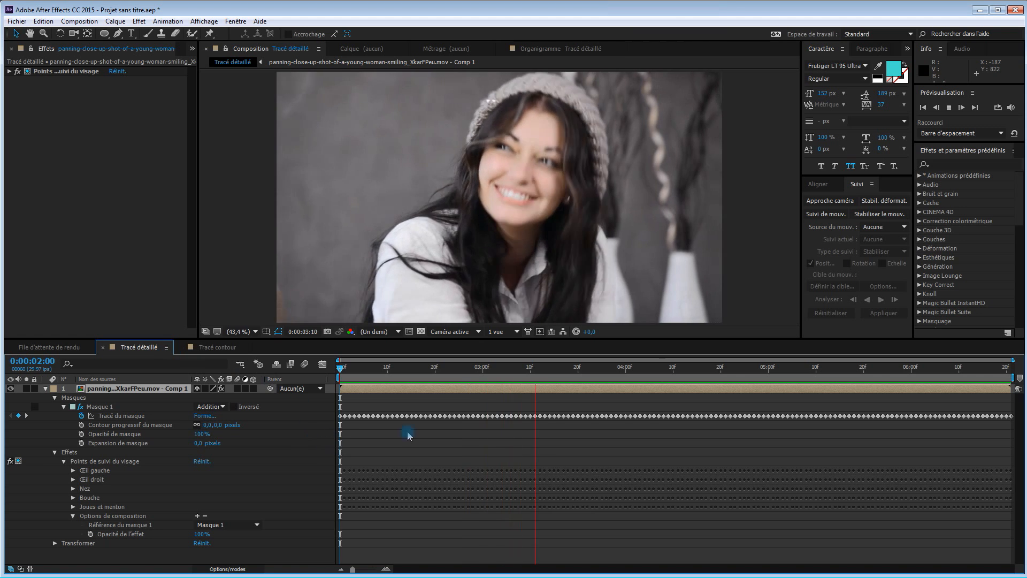
Apply the Courbes colour-correction effect to the face-tracked layer in the Tracé détaillé composition.
left_click(290, 442)
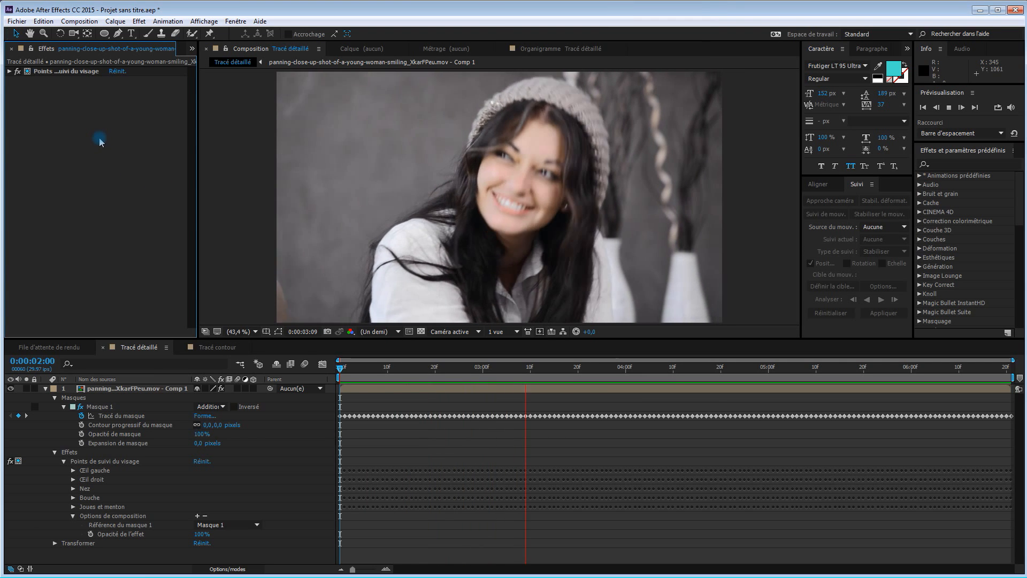
right_click(100, 135)
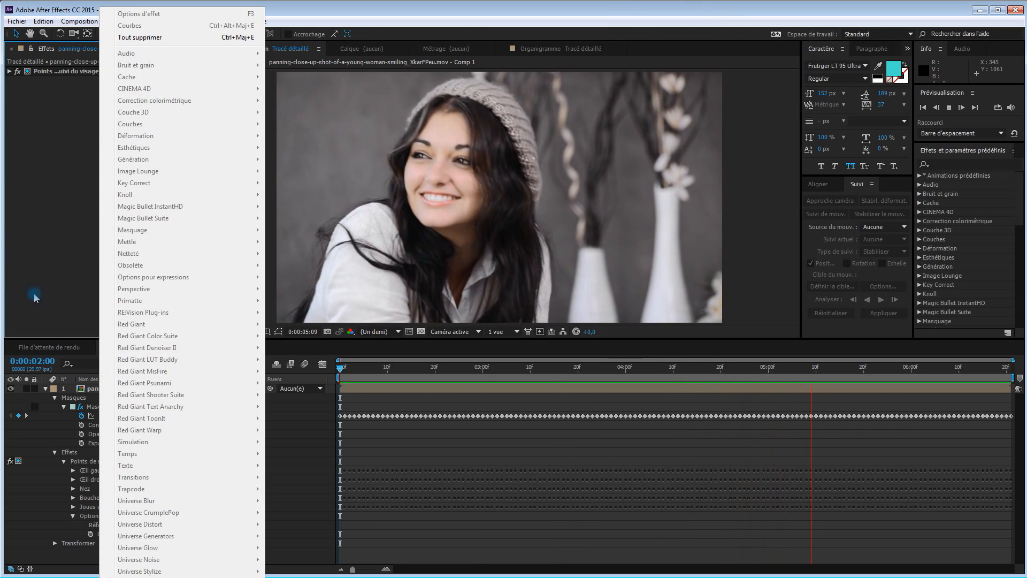
left_click(49, 256)
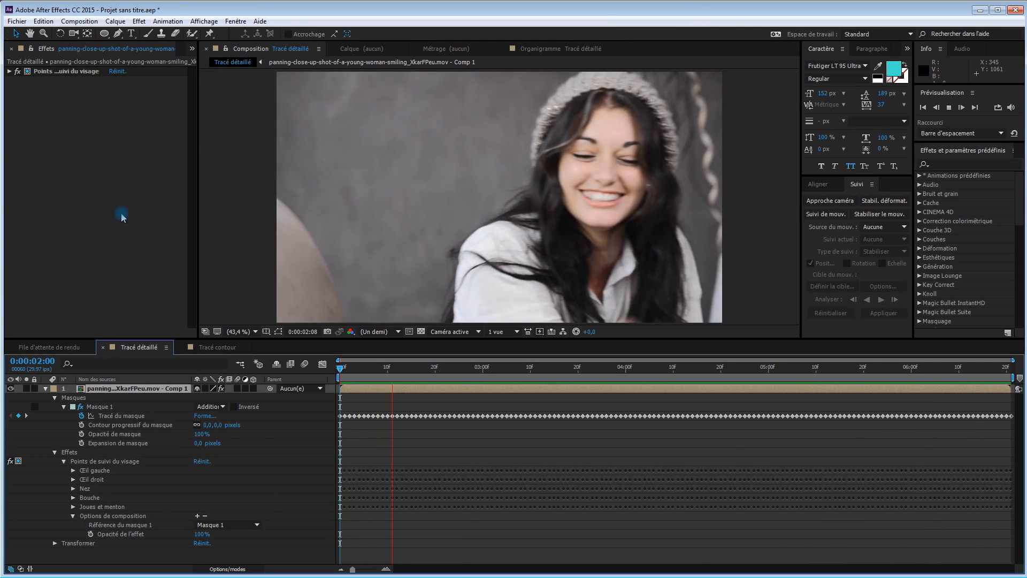
right_click(122, 200)
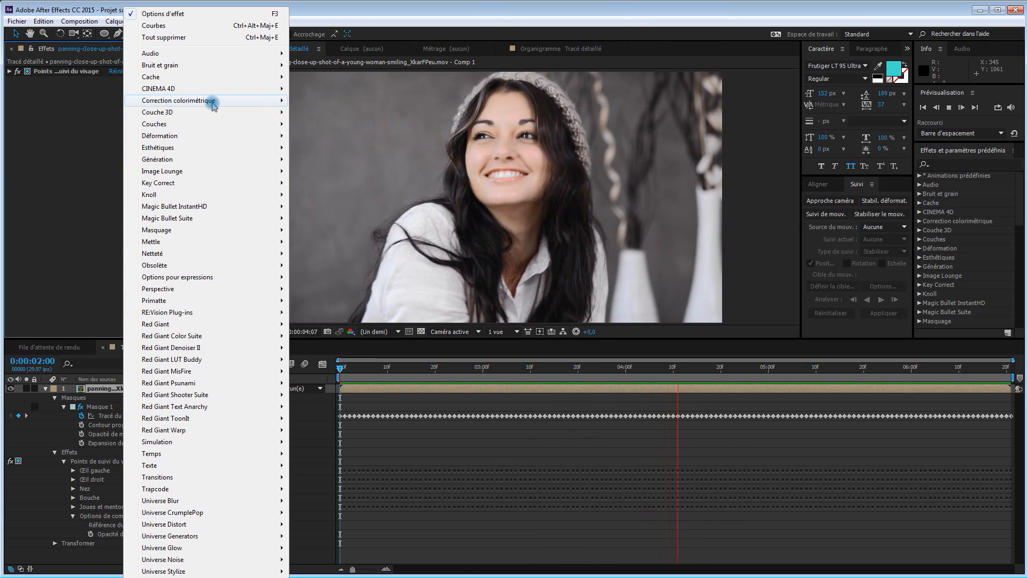
mouse_move(207, 101)
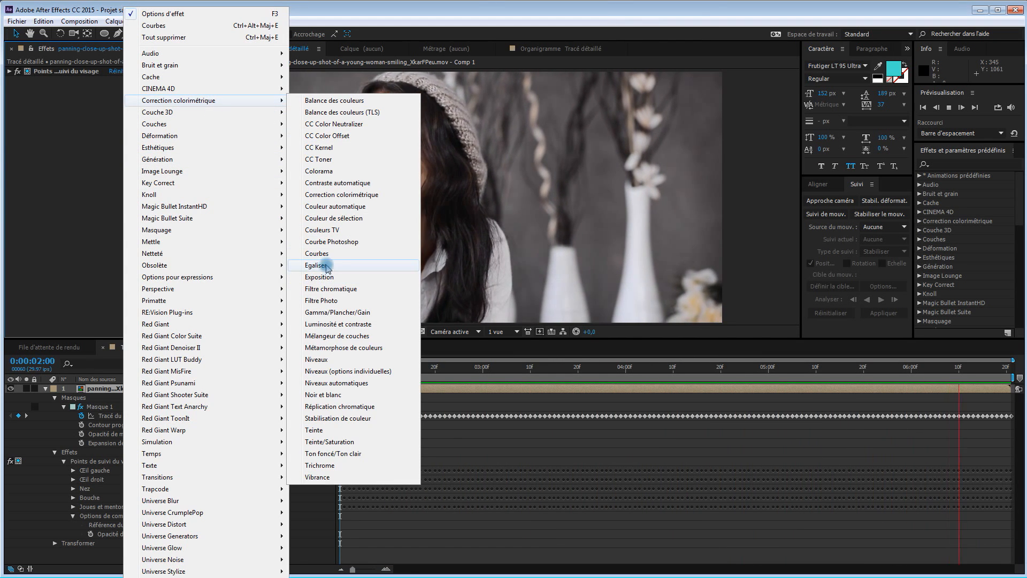
left_click(318, 253)
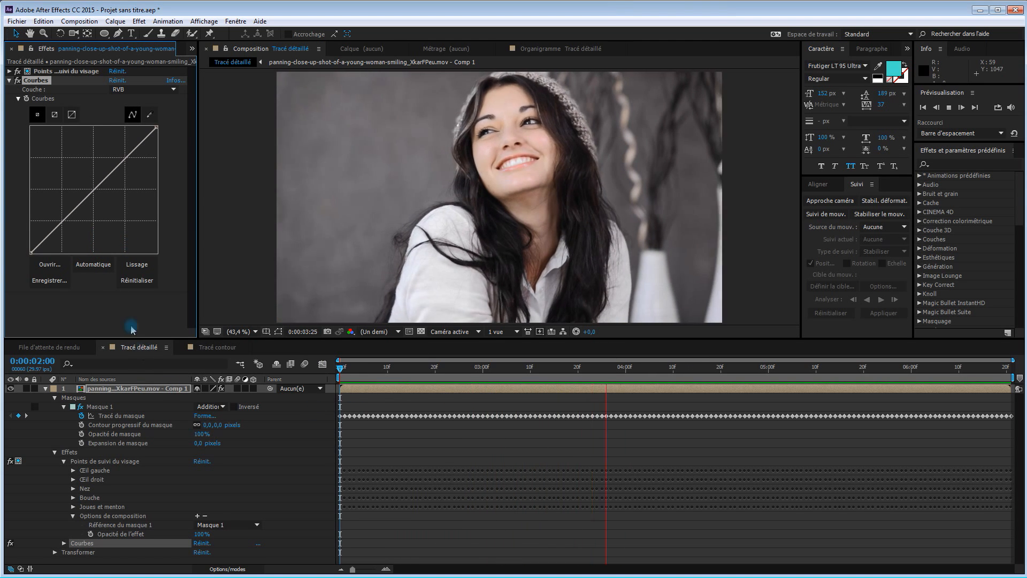
Shape the RVB curve into an S by lowering the shadows and raising the highlights.
left_click(63, 222)
left_click_drag(64, 222, 70, 232)
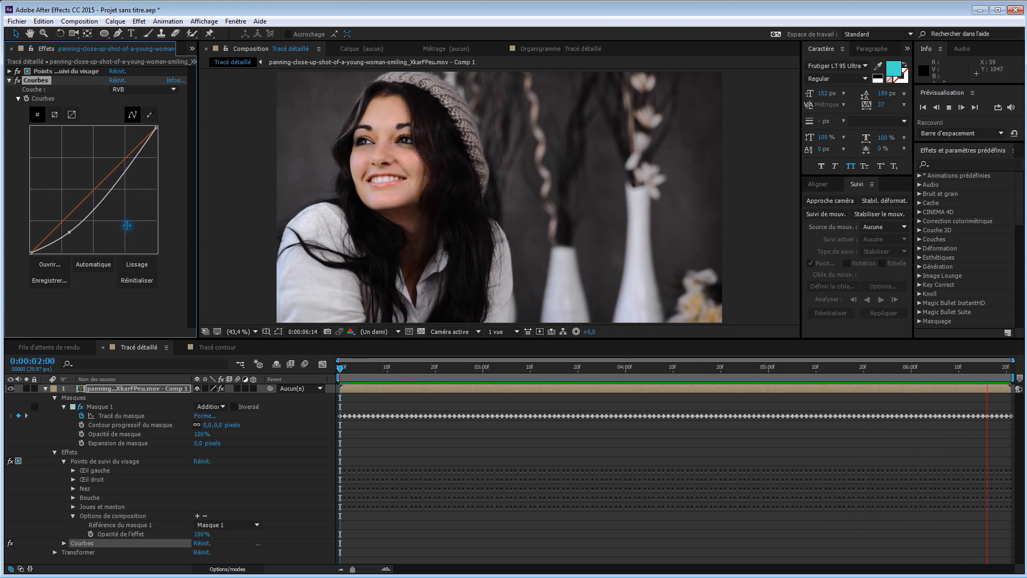
left_click_drag(114, 186, 108, 172)
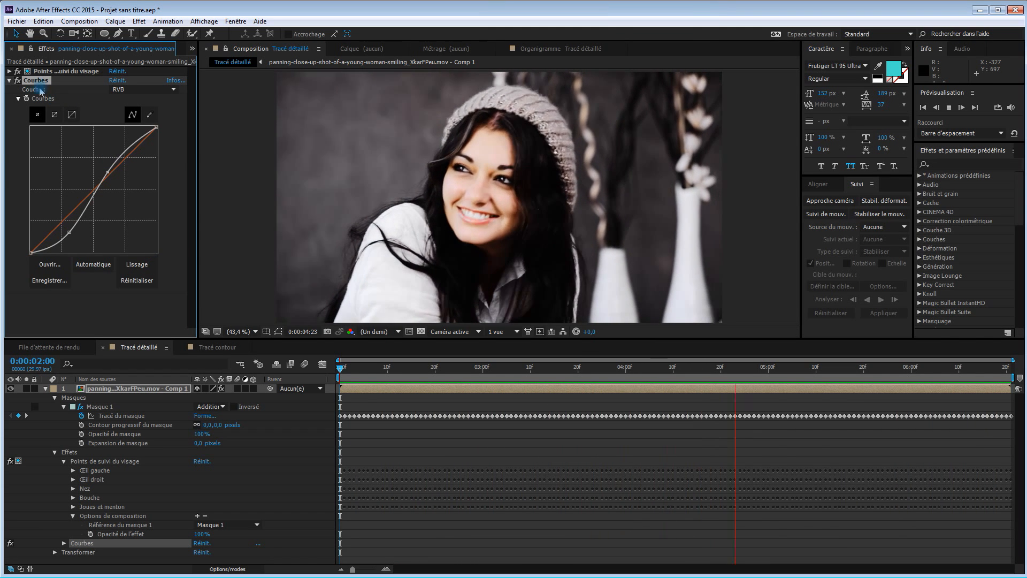
Delete the Courbes effect from the layer and stop the preview playback.
key("Delete")
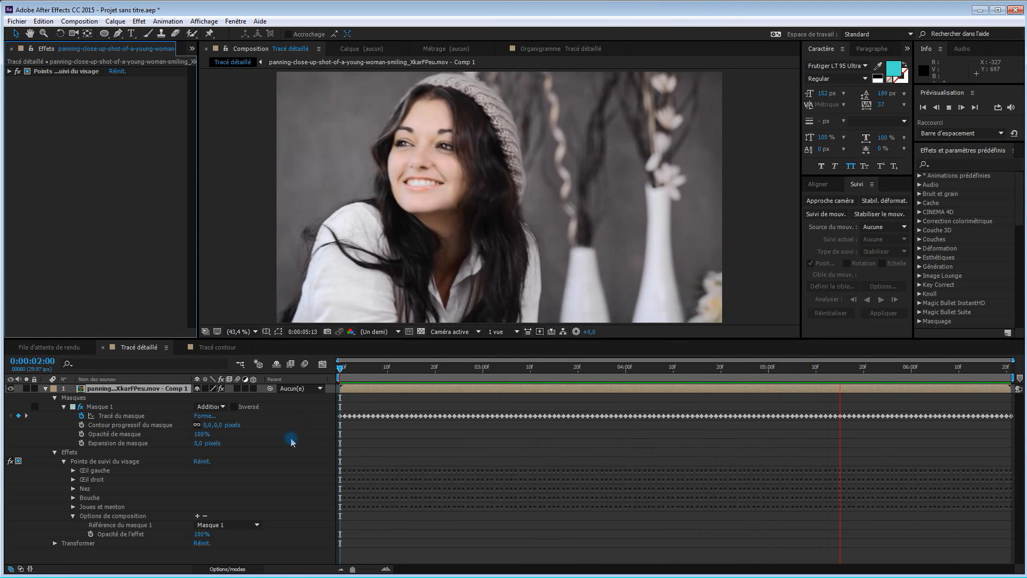
key("0")
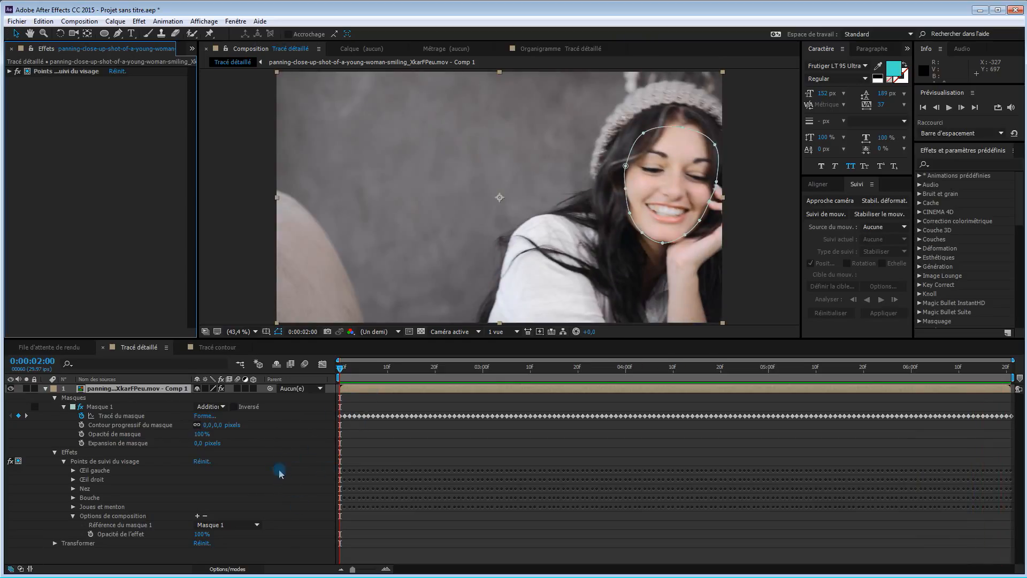
left_click(305, 443)
left_click_drag(342, 369, 315, 390)
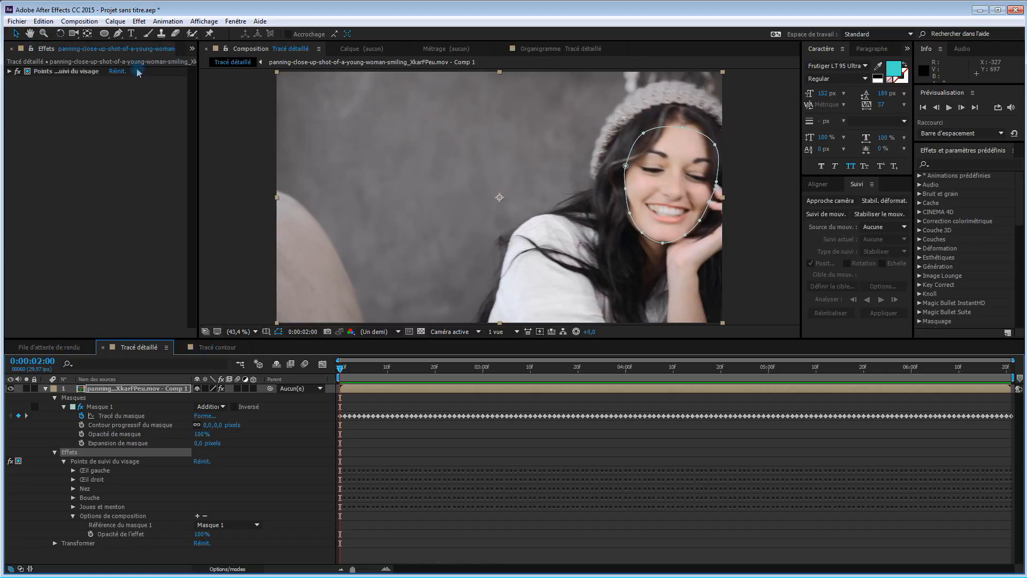
Create a 10-second composition with the HDTV 1080 29,97 preset and add the panning close-up .mov clip as a layer.
left_click(192, 49)
left_click(210, 62)
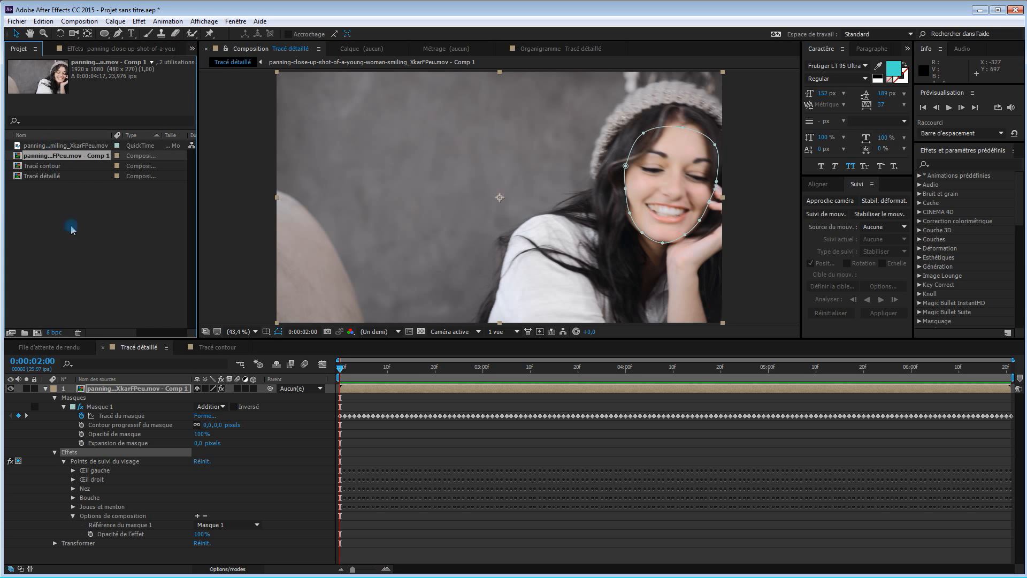
left_click(38, 333)
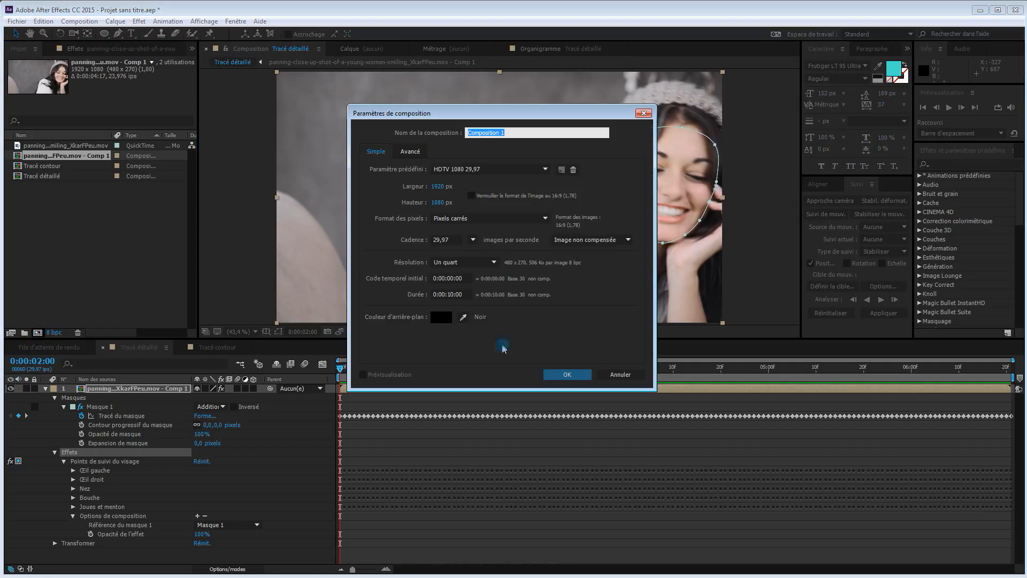
left_click(566, 374)
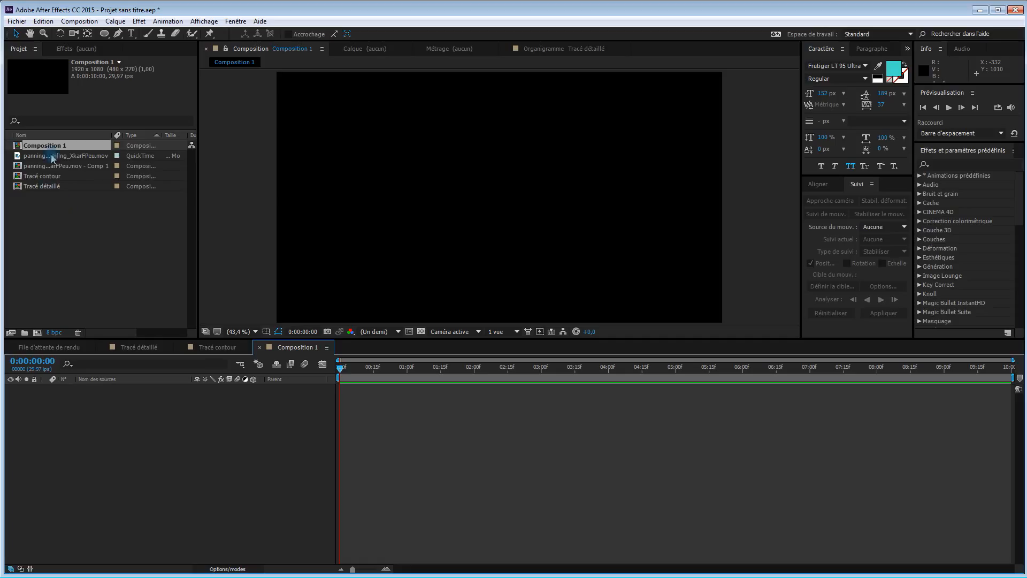
left_click_drag(49, 158, 116, 408)
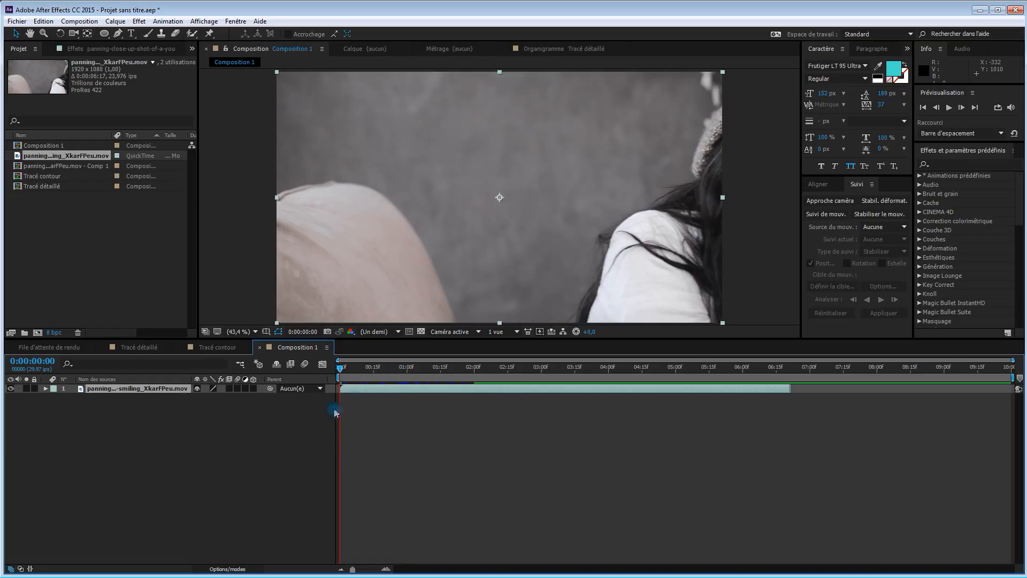
Set the work area from 0:00:02:00 to 0:00:06:20 and trim Composition 1 to it.
left_click_drag(340, 370, 475, 374)
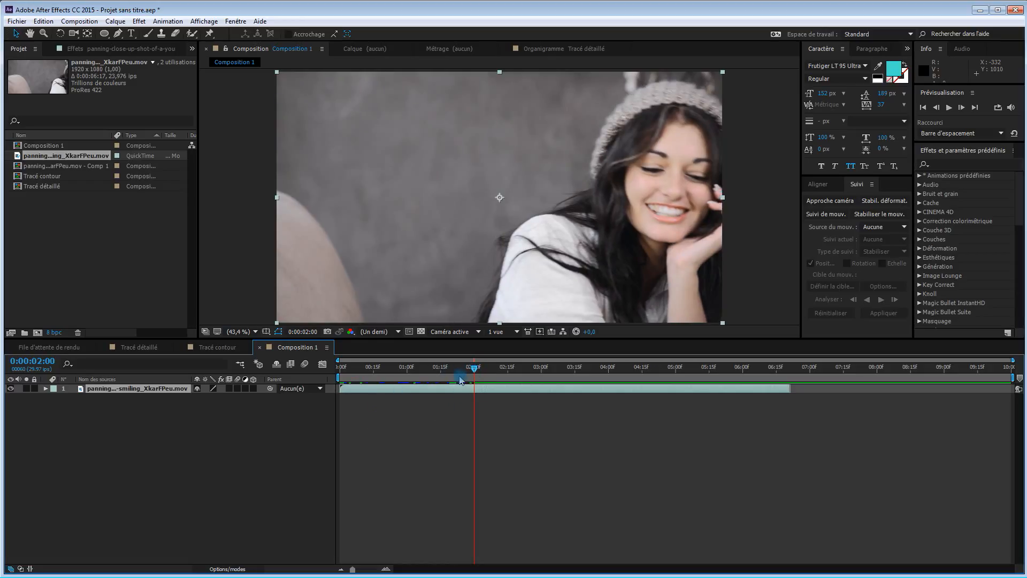
key("b")
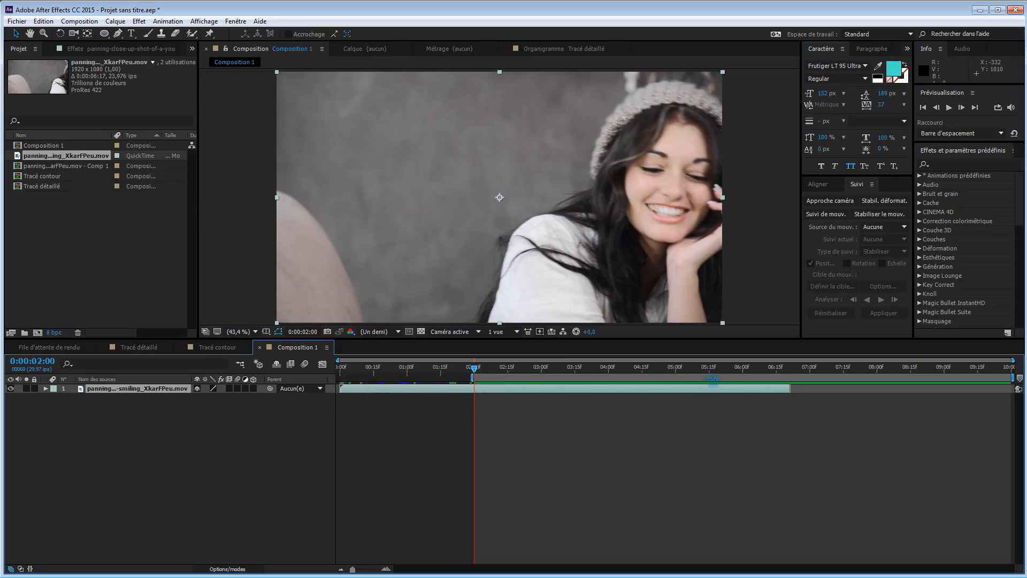
left_click_drag(480, 373, 789, 377)
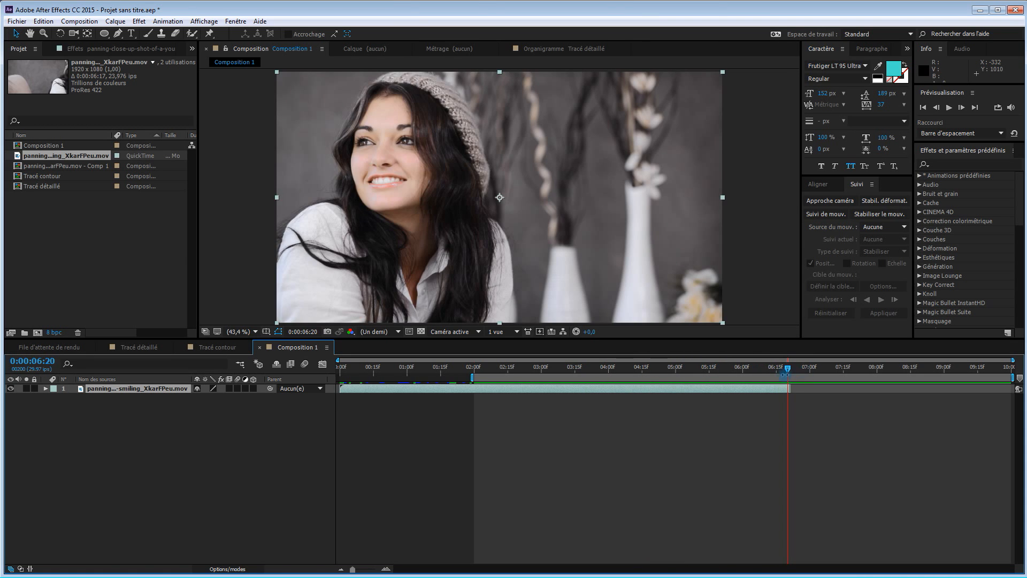
key("n")
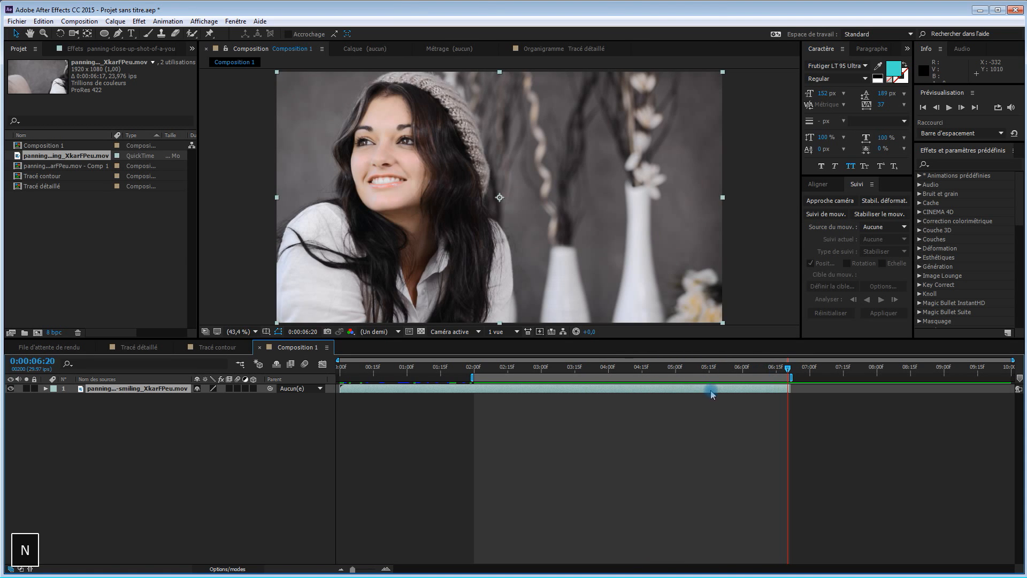
right_click(776, 378)
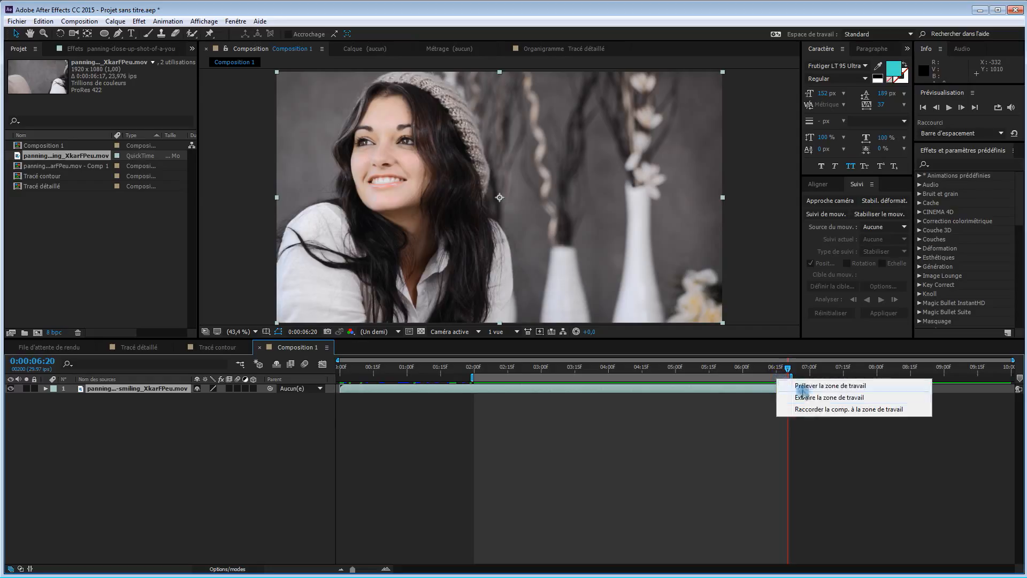
left_click(824, 409)
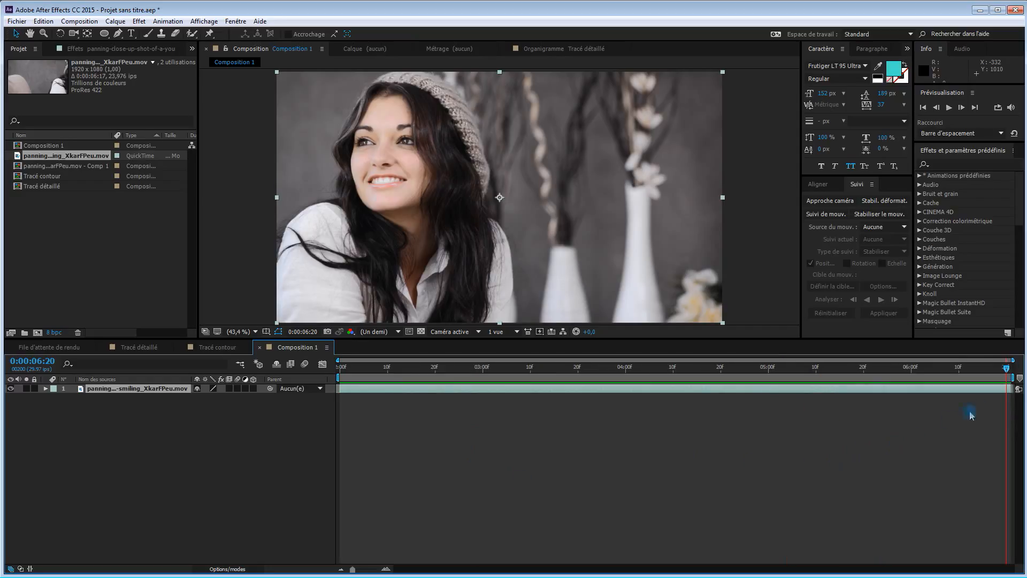
Precompose the clip layer, transferring all attributes into a new composition.
right_click(142, 390)
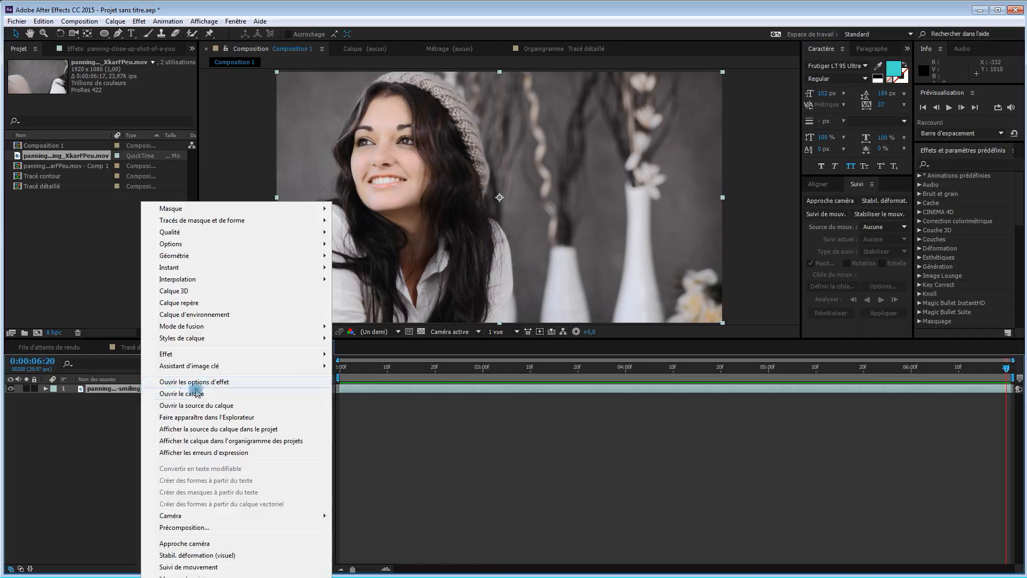
left_click(212, 528)
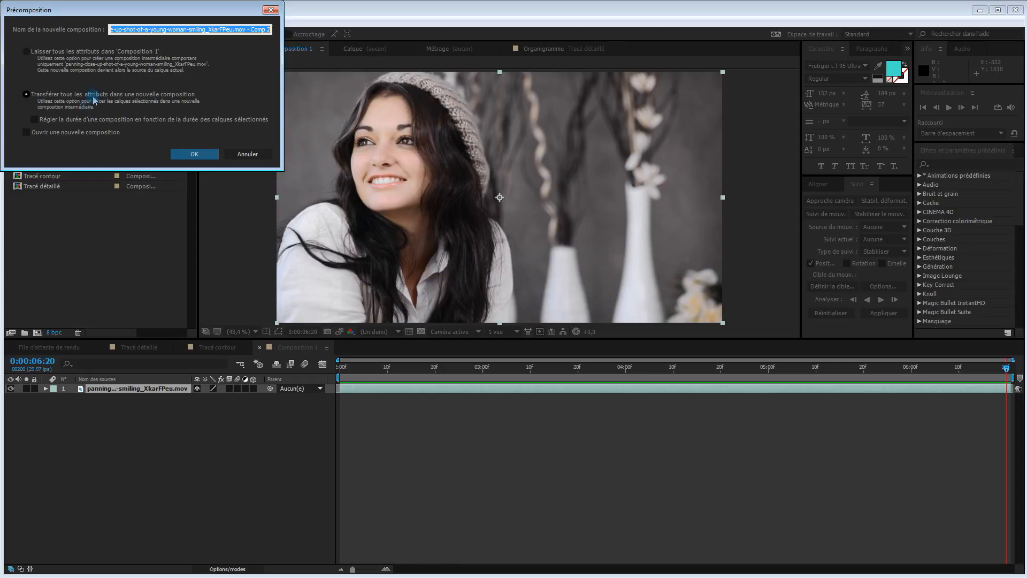
left_click(26, 95)
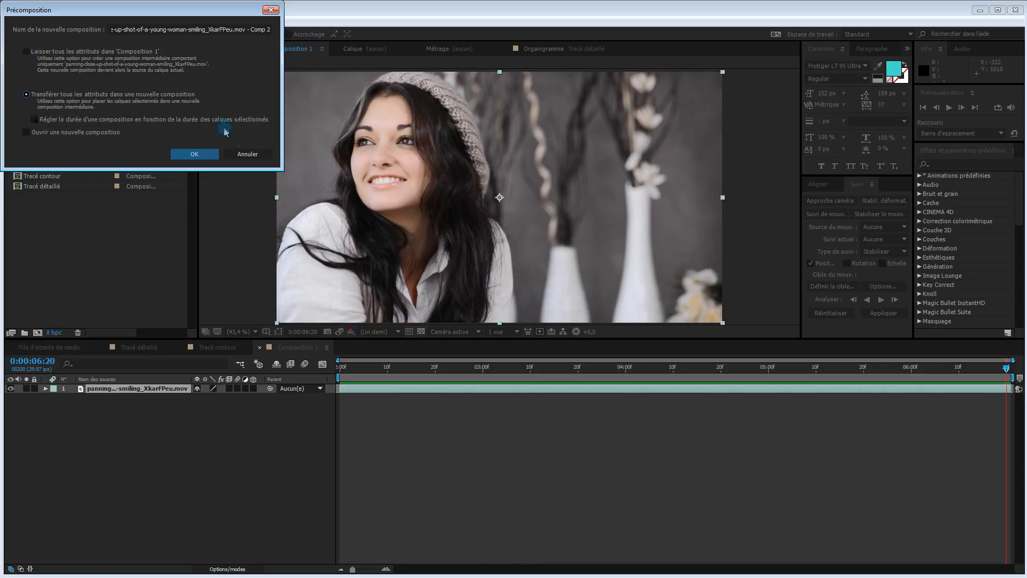
left_click(204, 154)
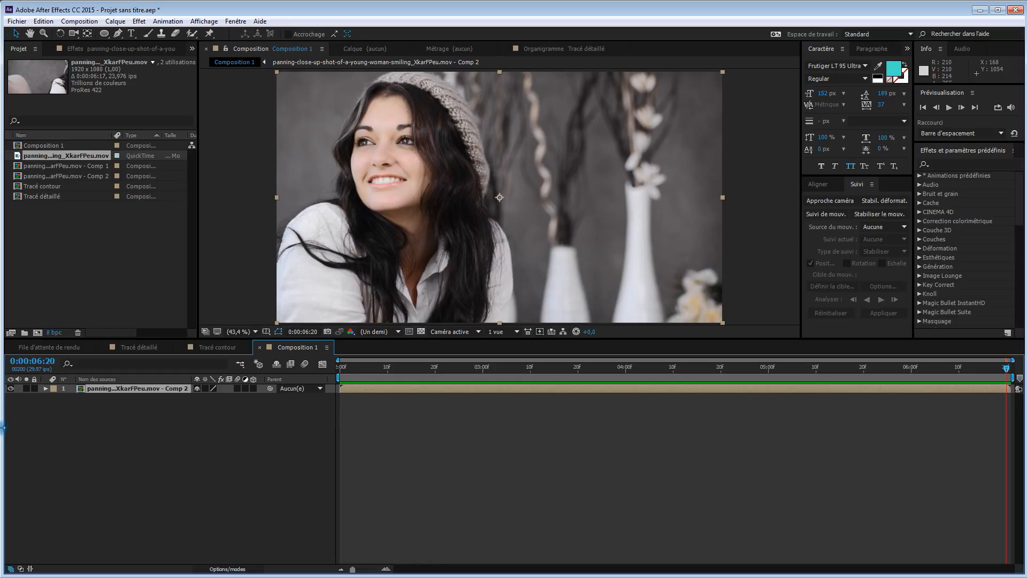
Go to the start of the trimmed clip, inspect the contents of the precomposition and return to Composition 1.
left_click_drag(389, 370, 340, 390)
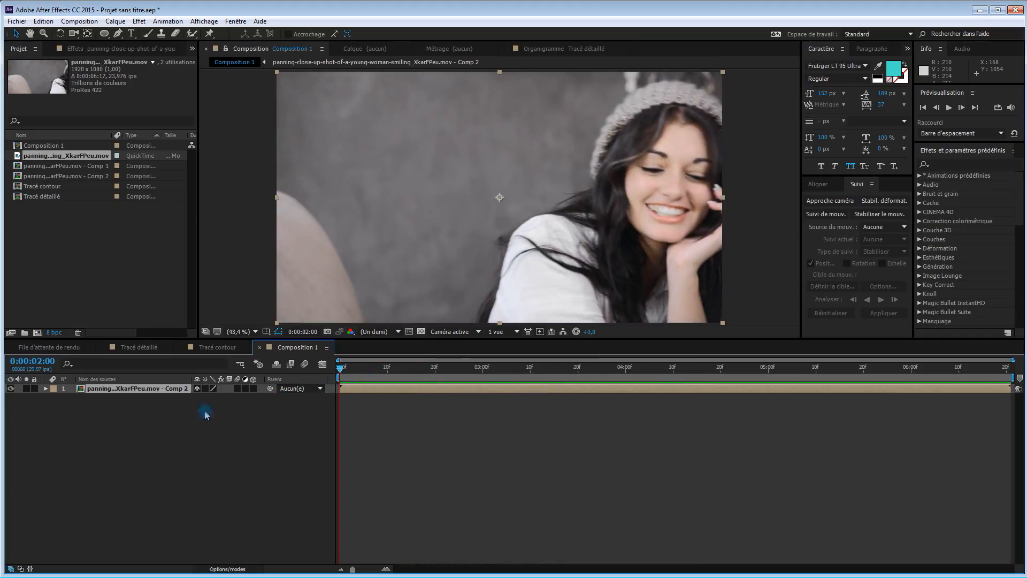
double_click(140, 389)
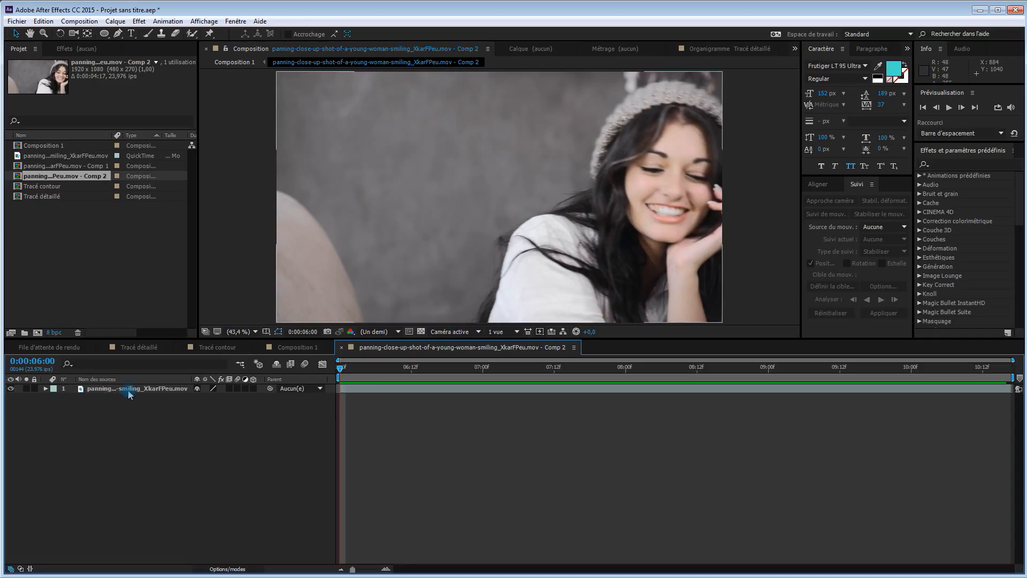
left_click(294, 347)
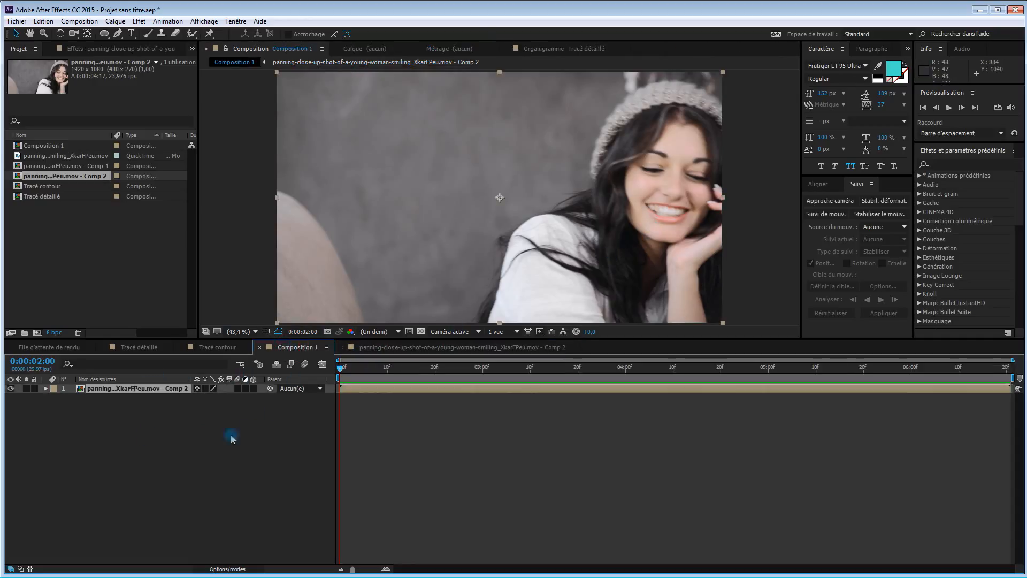
Draw an elliptical mask around the woman's face on the precomposed layer at 0:00:04:07.
left_click(137, 390)
left_click_drag(343, 369, 659, 367)
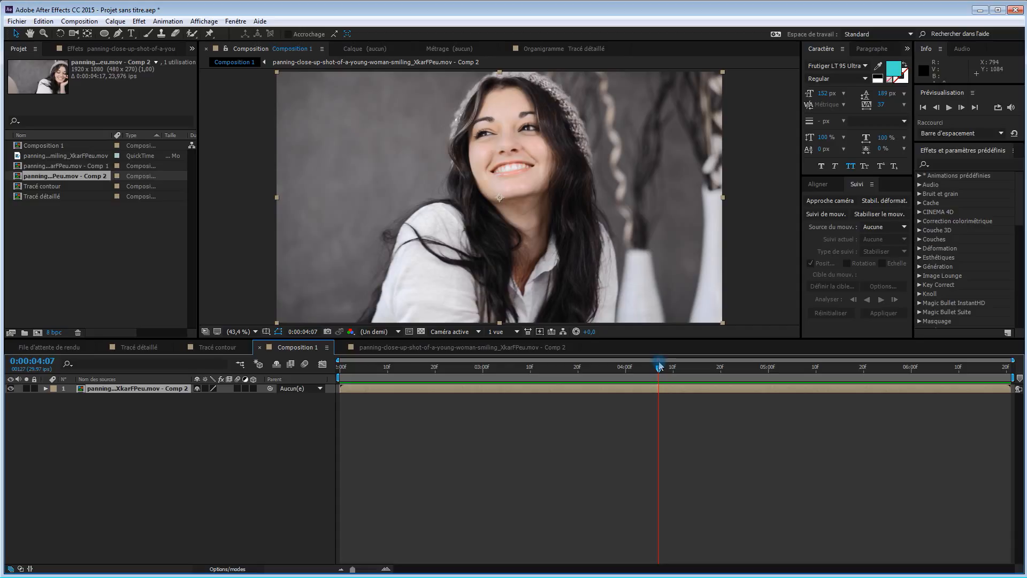
left_click(104, 33)
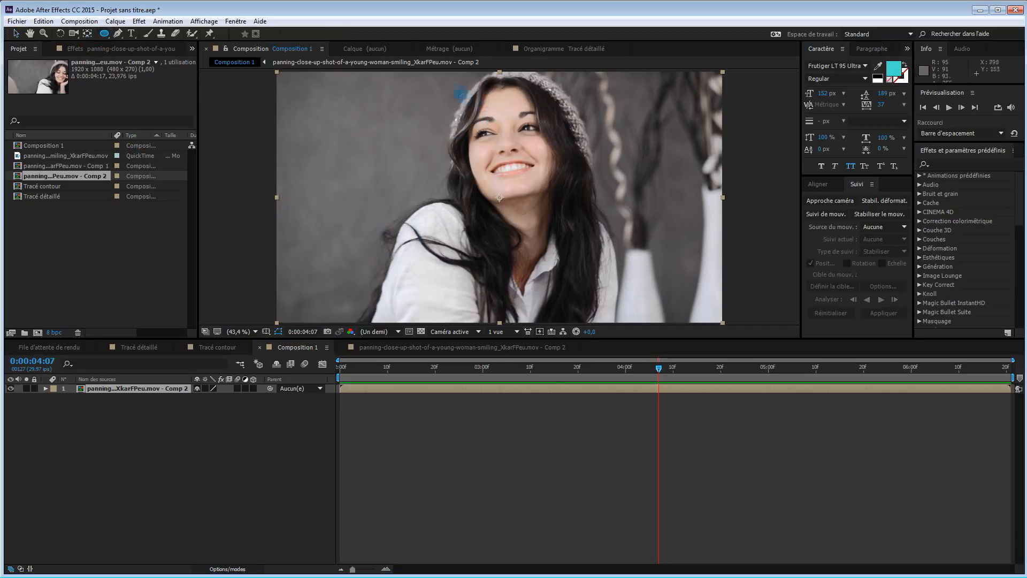
left_click_drag(458, 86, 569, 211)
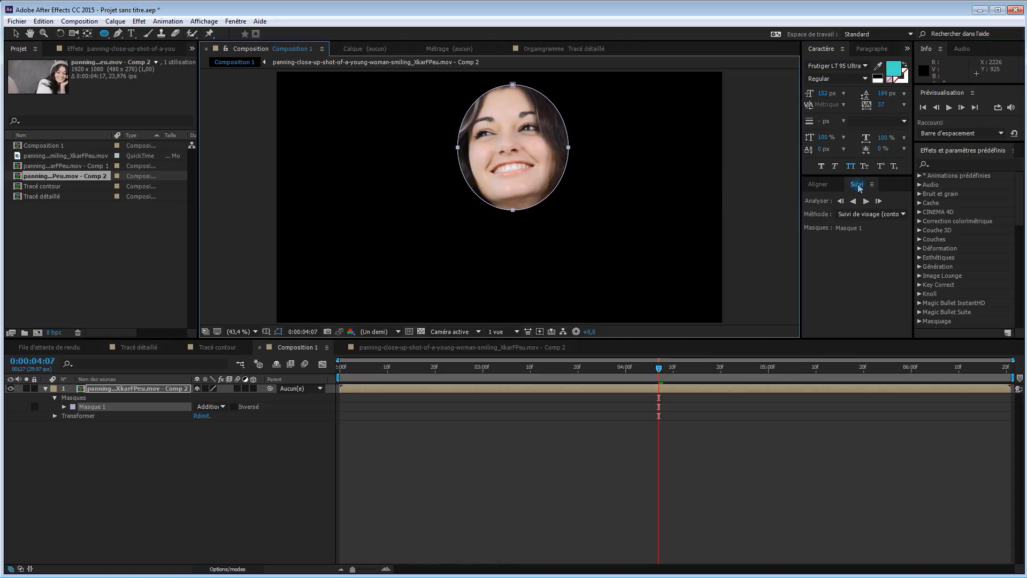
Track the face mask forward and backward from 0:00:04:07 with the Suivi de visage (contour uniquement) method.
left_click(904, 214)
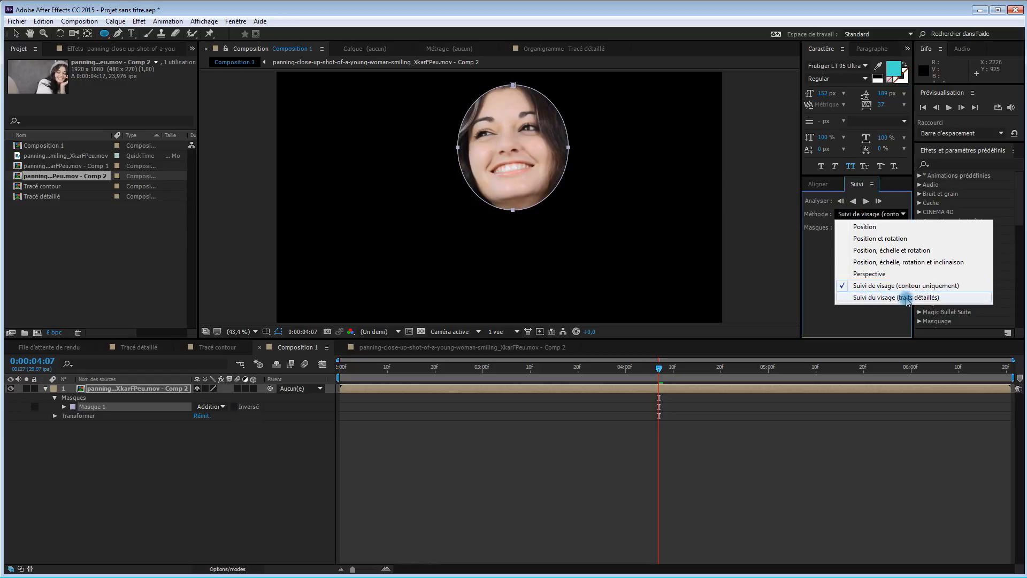
left_click(861, 214)
left_click(867, 201)
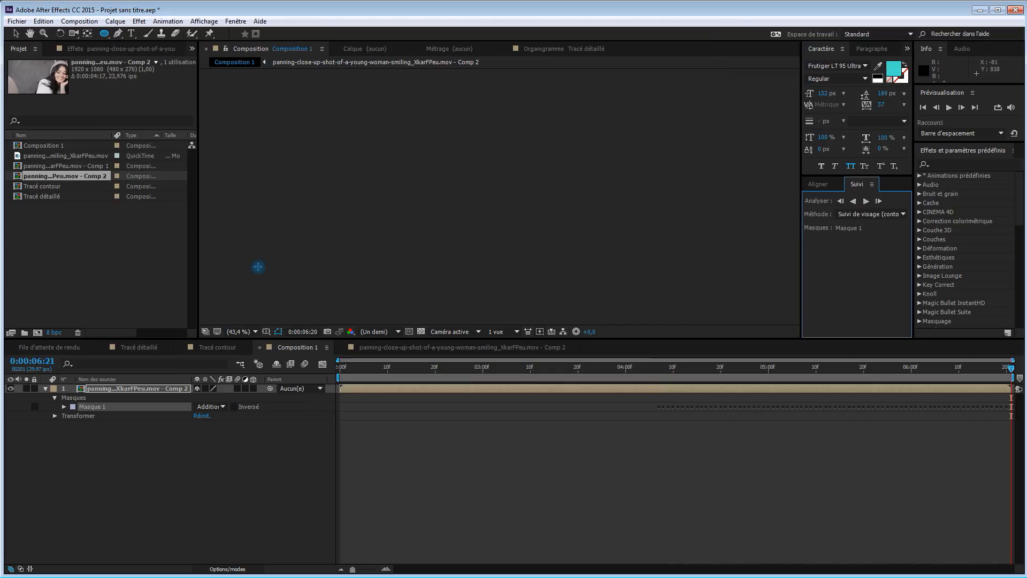
left_click_drag(894, 373, 661, 380)
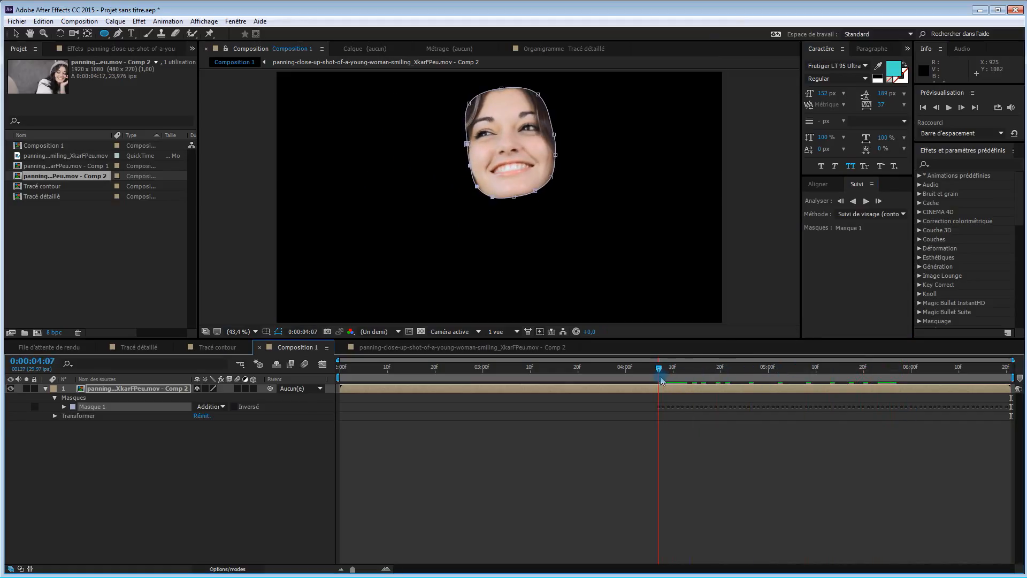
left_click(853, 201)
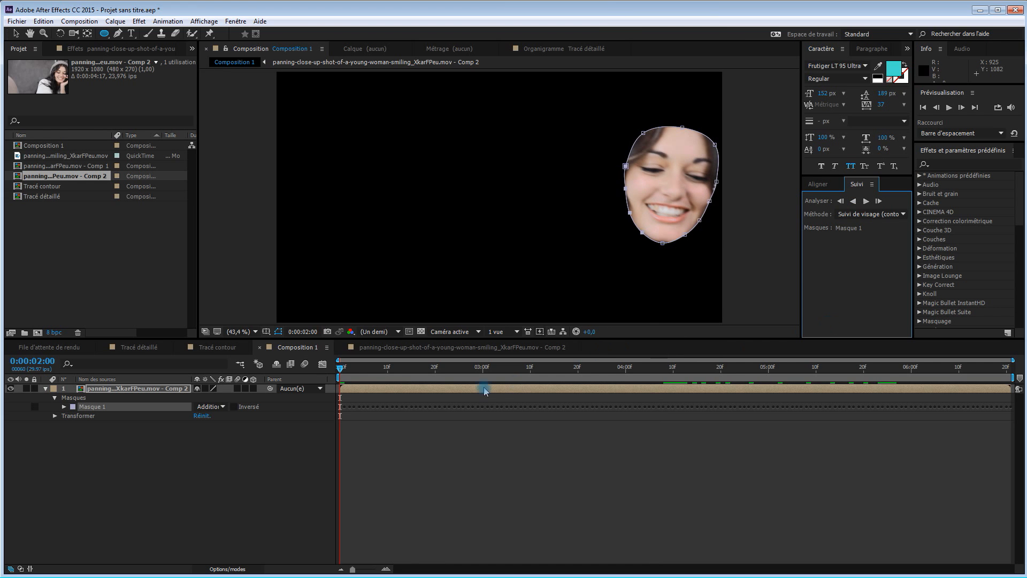
Scrub through the first frames of Composition 1 to check how the tracked mask follows the face.
mouse_move(340, 373)
left_mouse_down()
mouse_move(970, 369)
mouse_move(787, 370)
mouse_move(674, 382)
mouse_move(482, 369)
mouse_move(367, 369)
mouse_move(610, 374)
mouse_move(345, 377)
left_mouse_up()
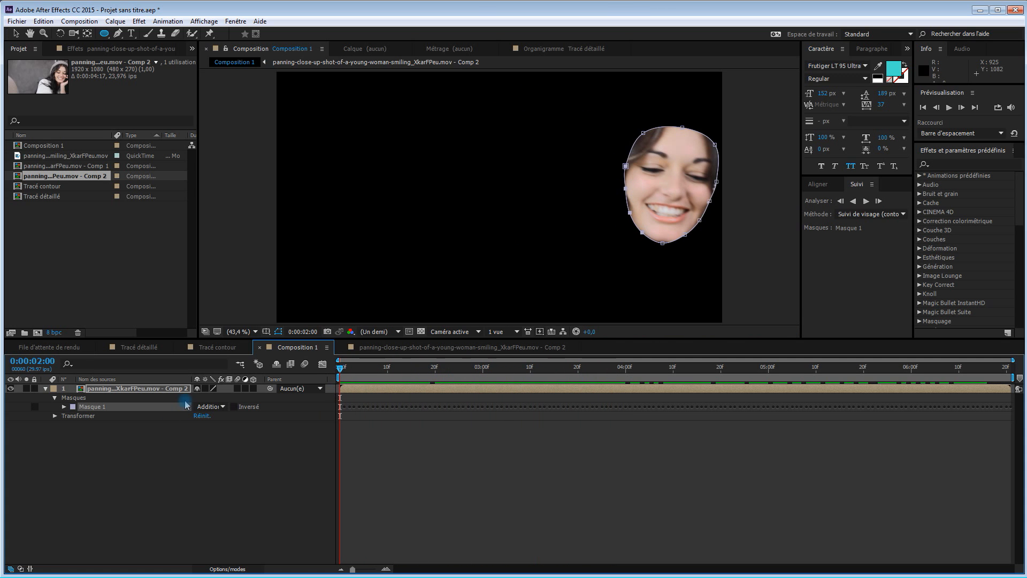
left_click(160, 443)
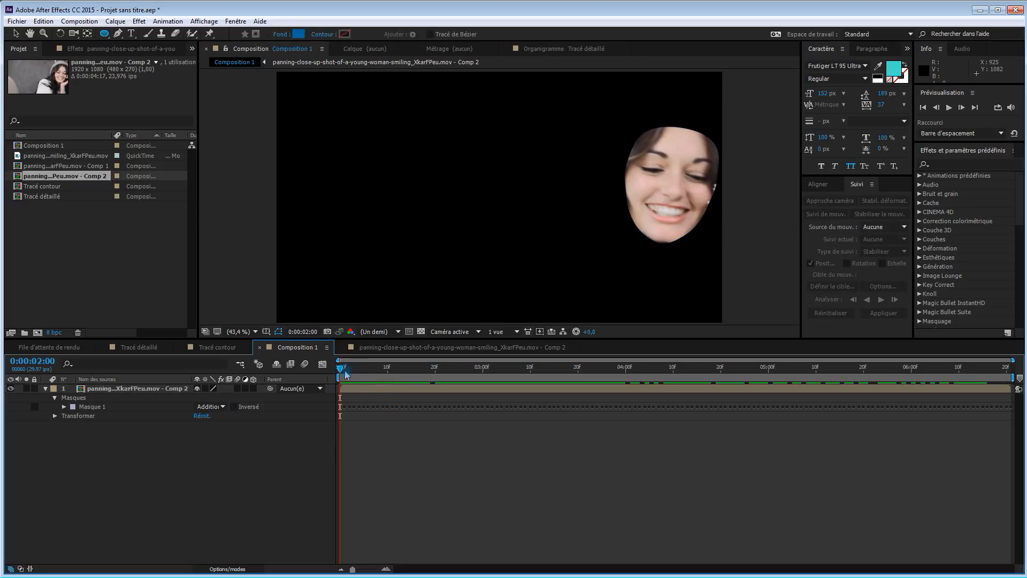
mouse_move(341, 370)
left_mouse_down()
mouse_move(528, 369)
mouse_move(359, 369)
left_mouse_up()
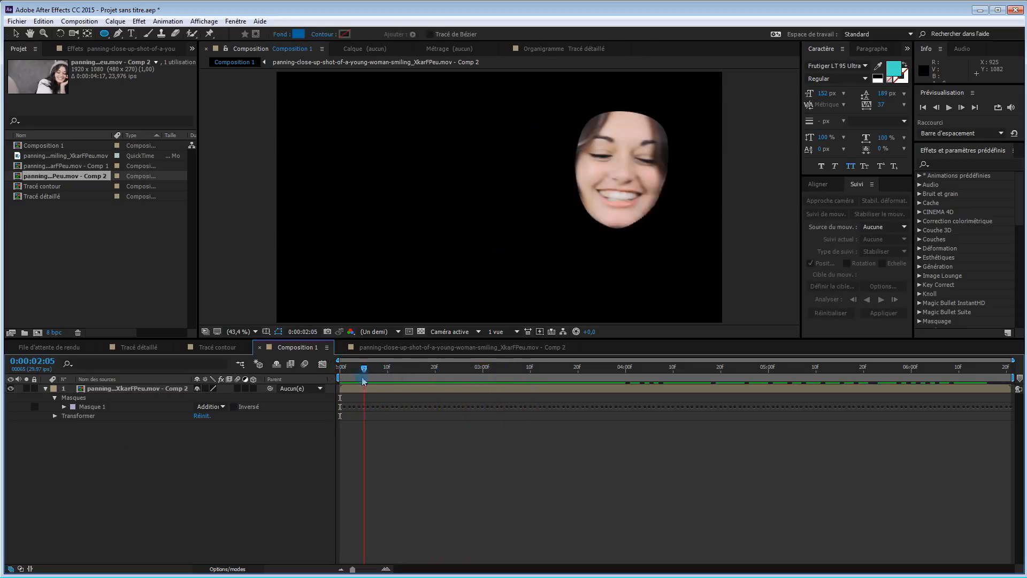
Apply the Courbes colour correction effect to the precomposed clip layer, with the current time at 0:00:03:18.
left_click(99, 408)
left_click(103, 391)
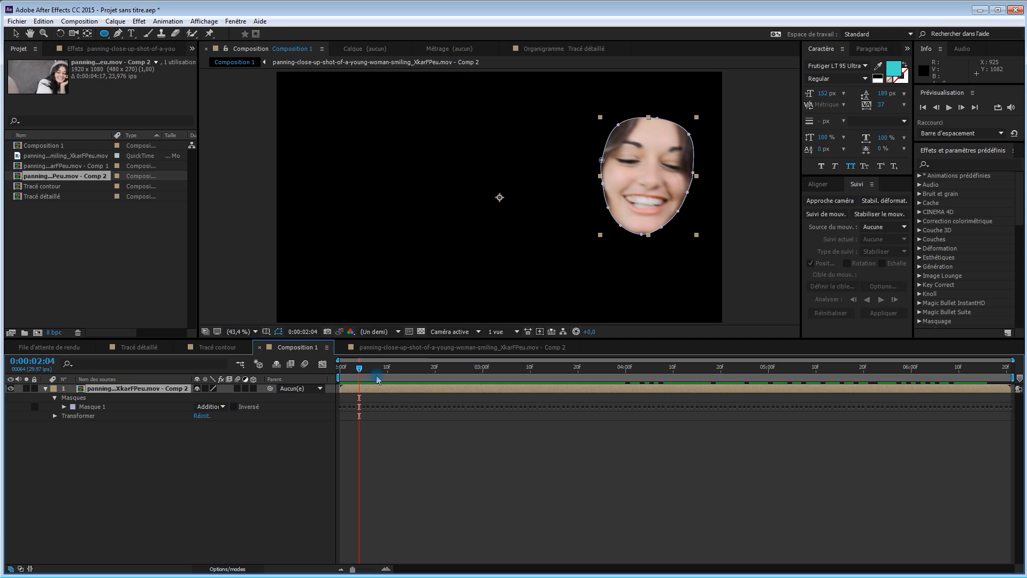
left_click_drag(359, 370, 569, 378)
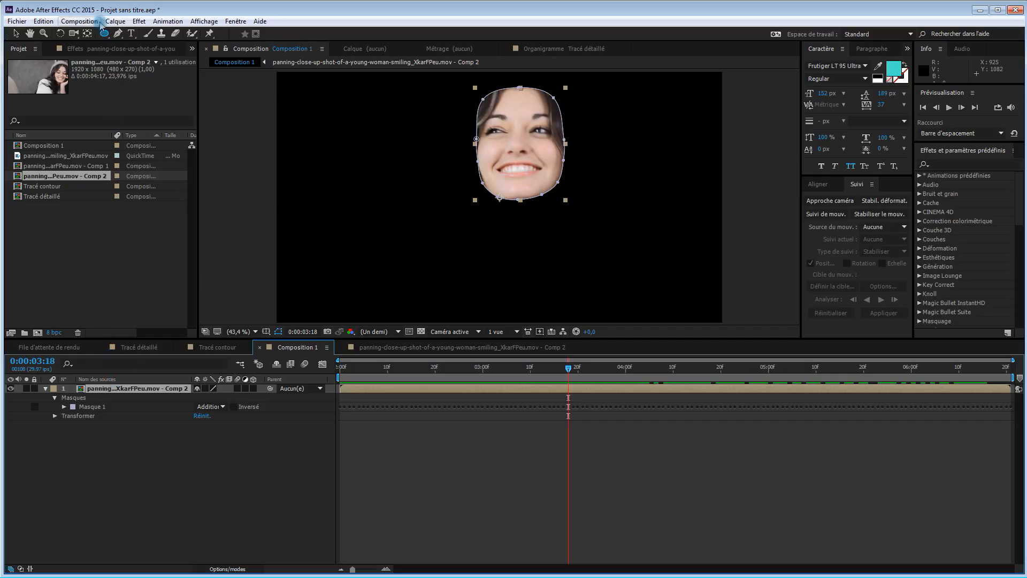
left_click(94, 49)
right_click(91, 94)
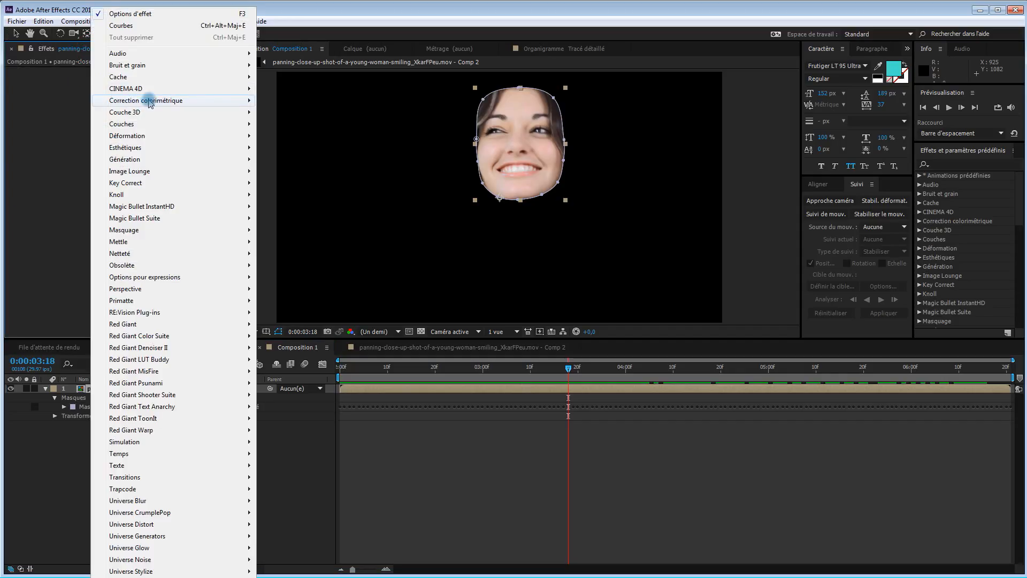
mouse_move(156, 100)
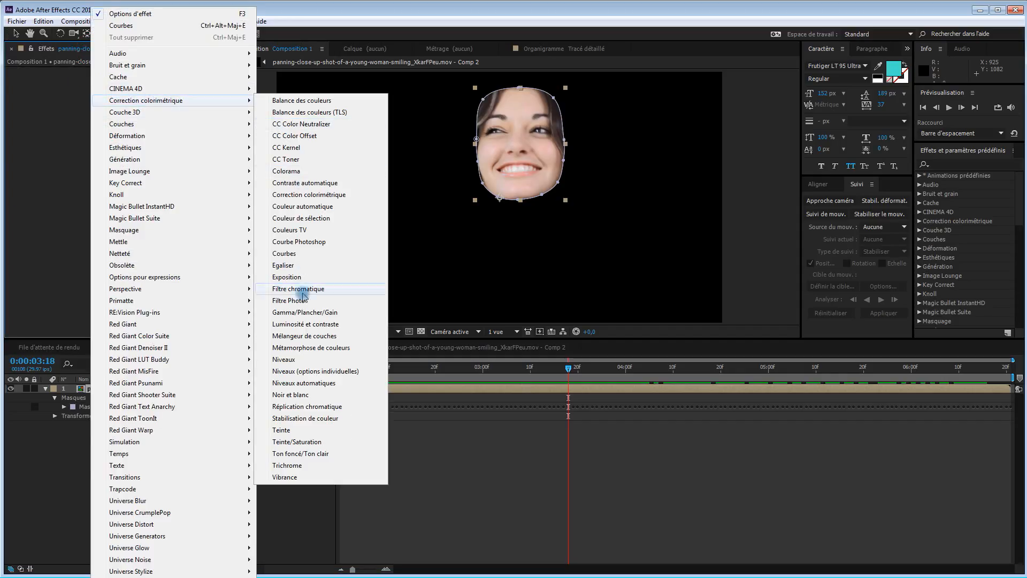
left_click(286, 254)
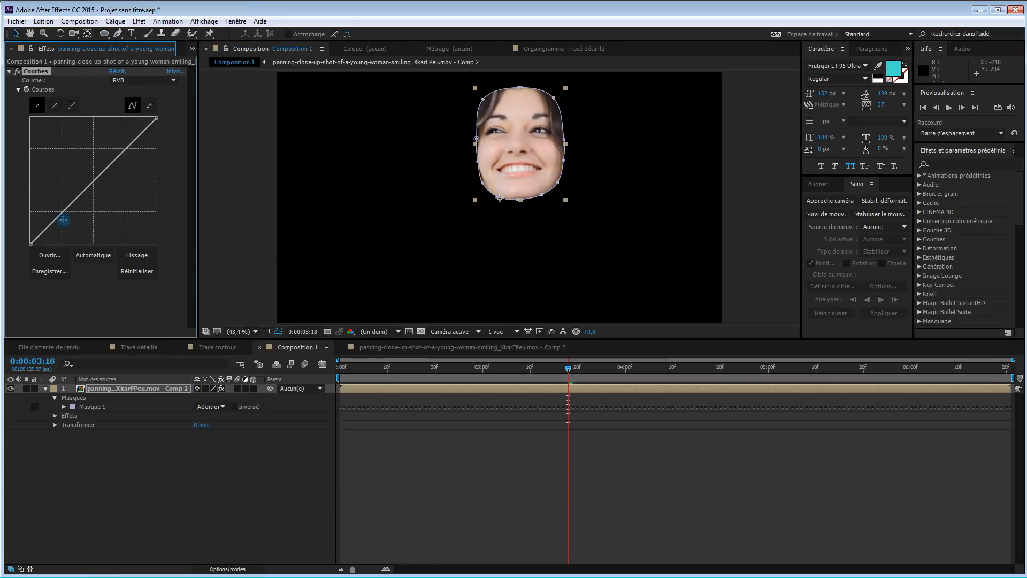
Shape the Rouge channel of the Courbes effect into a gentle S-curve, lowering the shadows and raising the highlights.
left_click(129, 80)
left_click(136, 106)
left_click_drag(61, 214, 60, 210)
left_click_drag(121, 145, 123, 152)
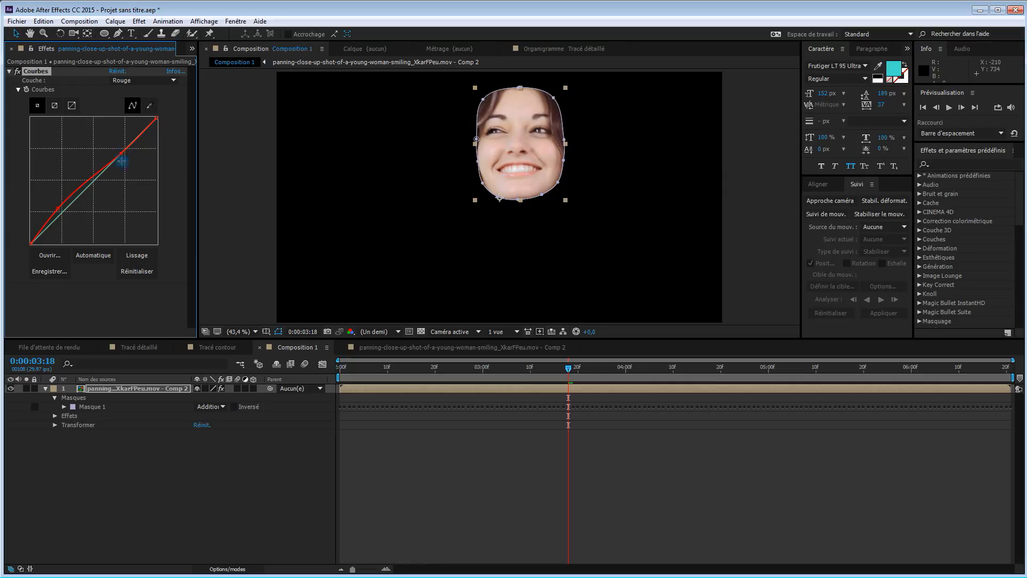
left_click_drag(57, 210, 56, 207)
left_click_drag(57, 206, 63, 218)
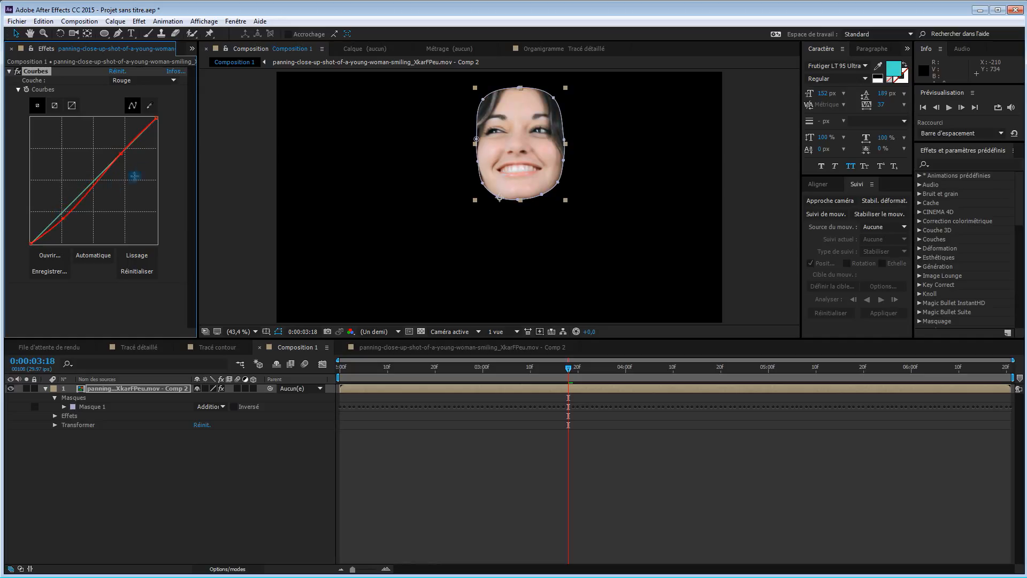
left_click_drag(122, 156, 122, 151)
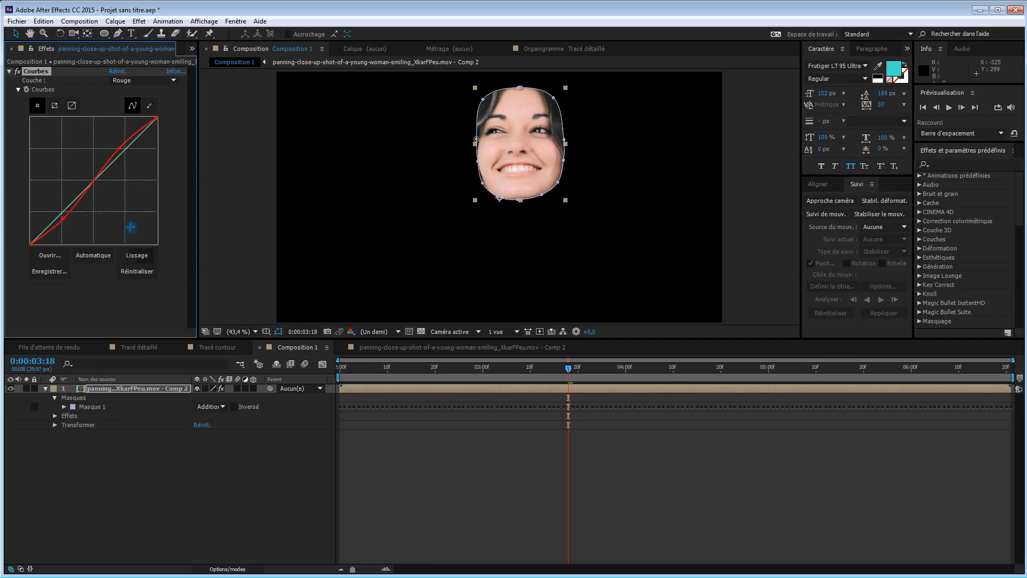
Add a mask reference to the Courbes effect's compositing options so that it applies only inside Masque 1.
left_click(55, 416)
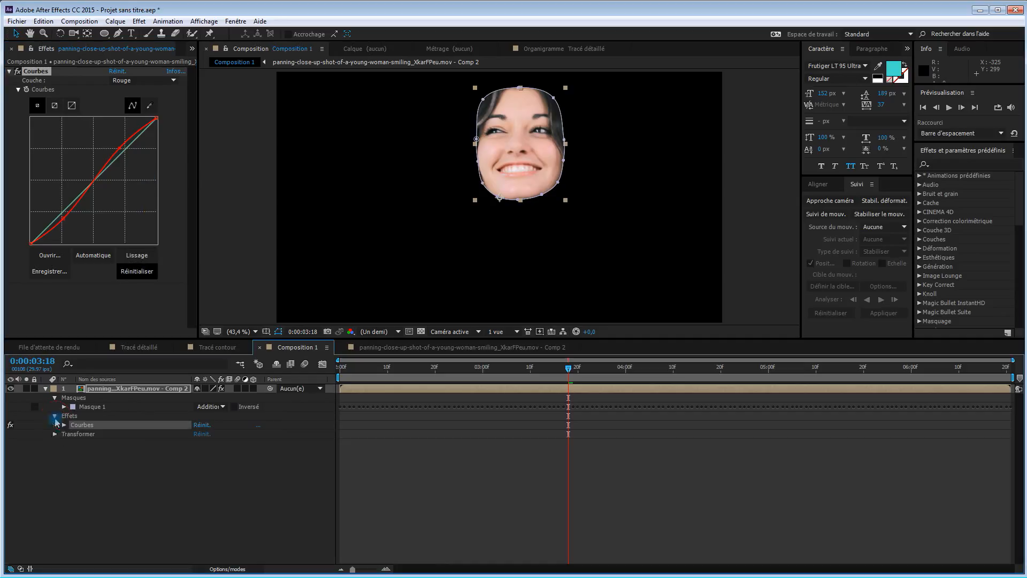
left_click(63, 424)
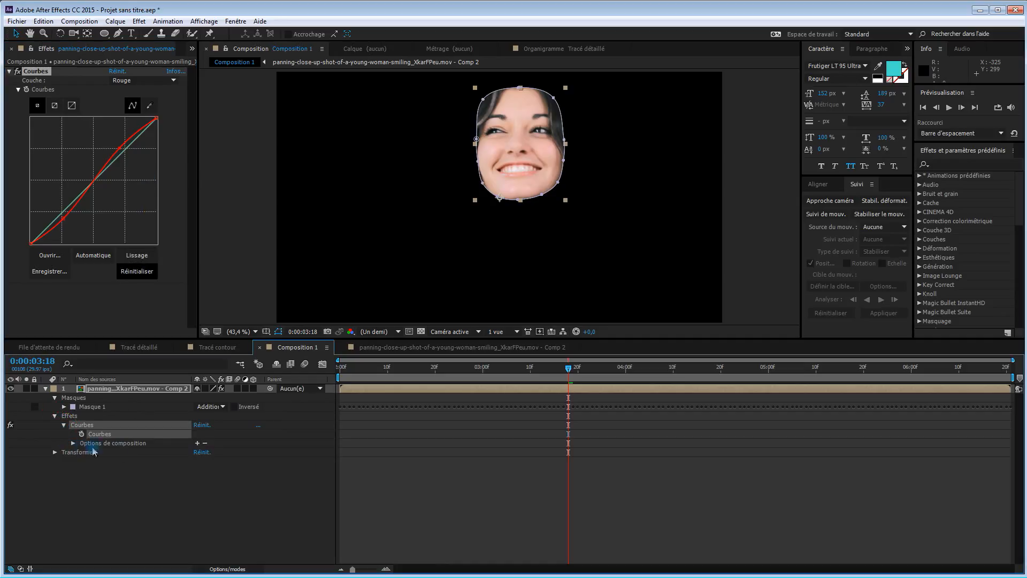
left_click(198, 443)
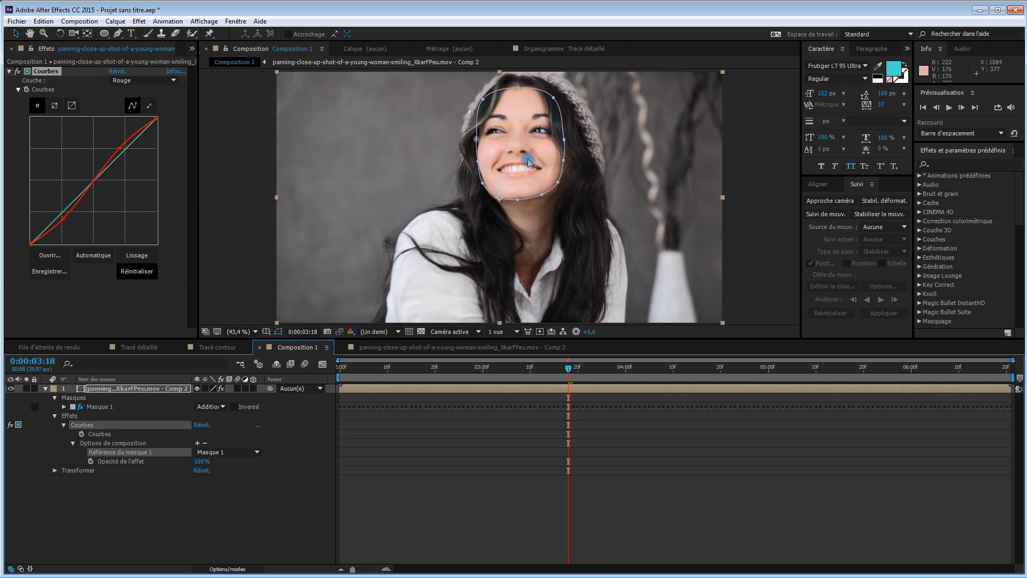
Switch the Courbes effect off and on several times to compare the face with and without the correction.
left_click(18, 71)
left_click(18, 72)
left_click(17, 72)
left_click(17, 72)
left_click(18, 72)
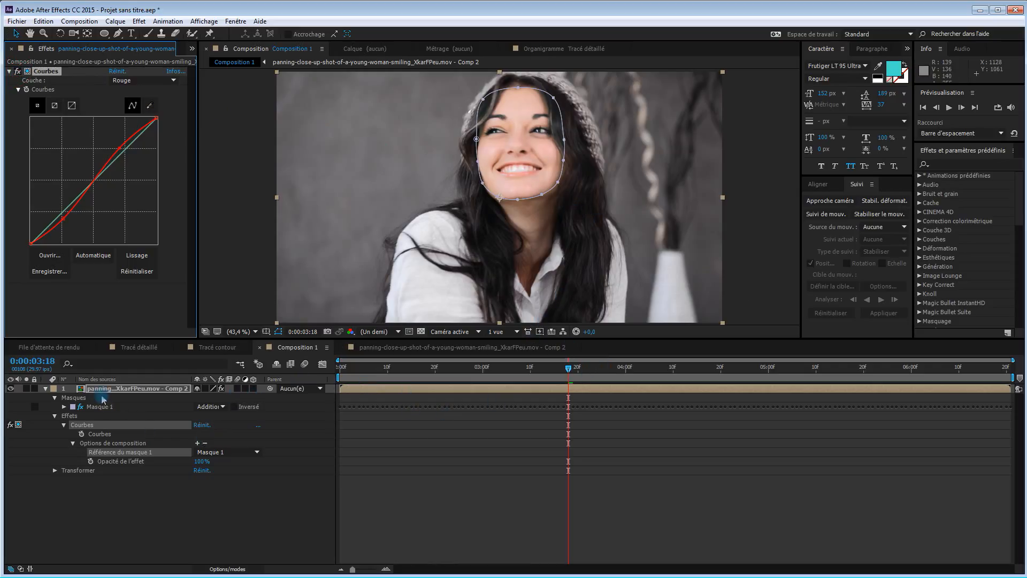
Set the feather (Contour progressif du masque) of Masque 1 to 28 pixels and deselect the mask.
left_click(65, 407)
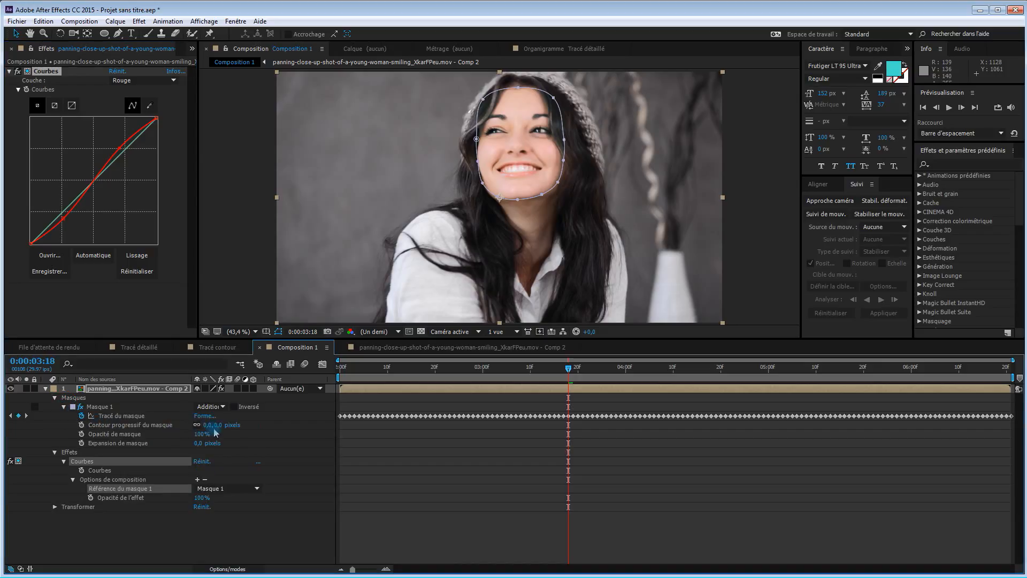
left_click_drag(217, 428, 231, 424)
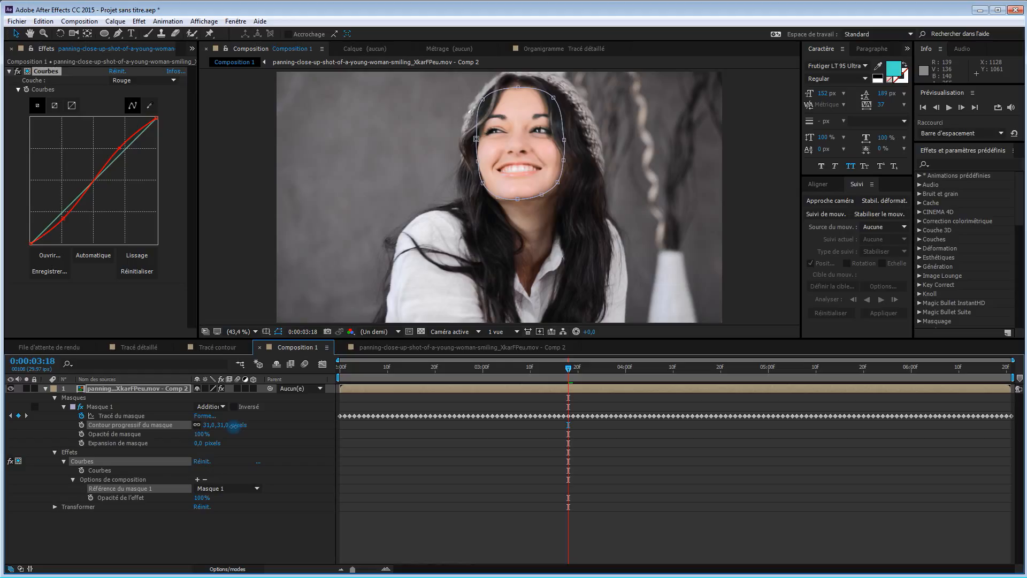
left_click_drag(232, 426, 233, 427)
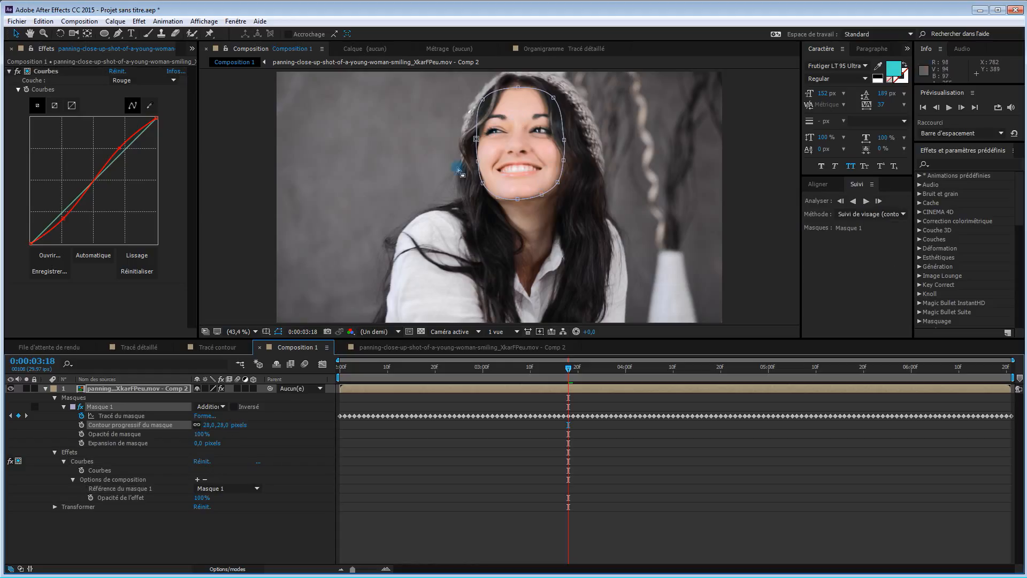
left_click(288, 543)
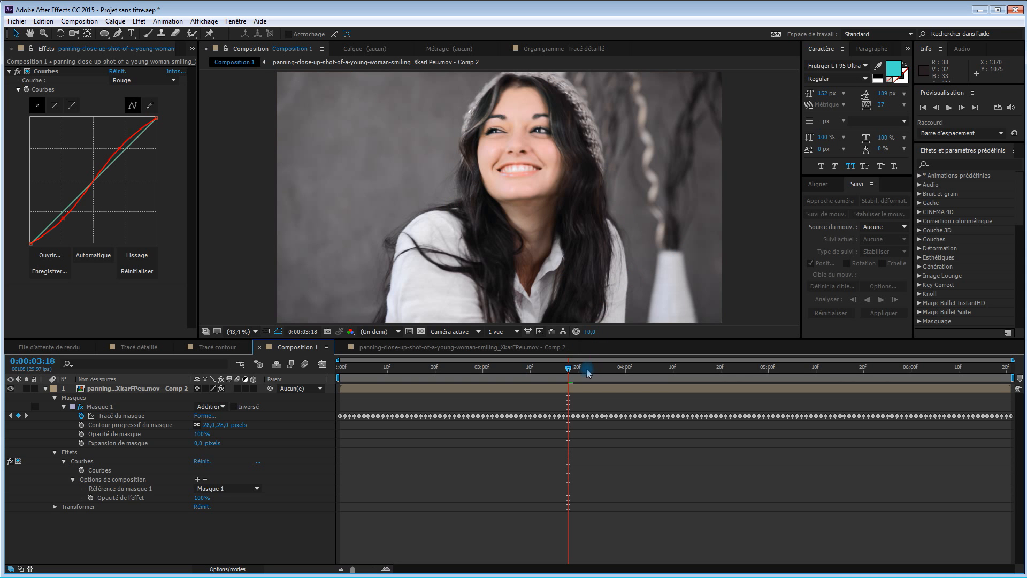
Play back Composition 1 to review the face correction with the feathered, tracked mask.
key("space")
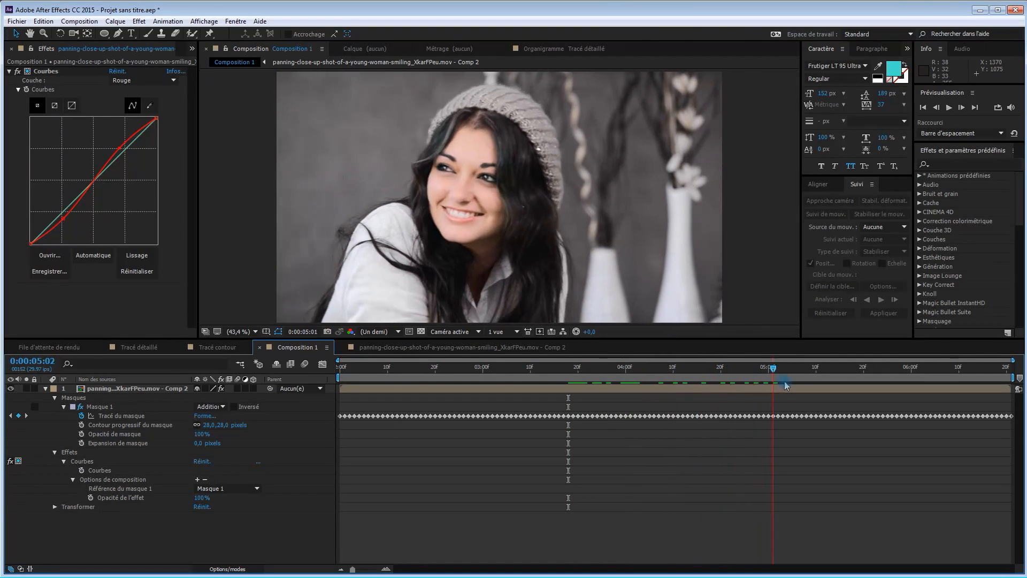
left_click_drag(868, 391, 585, 380)
key("space")
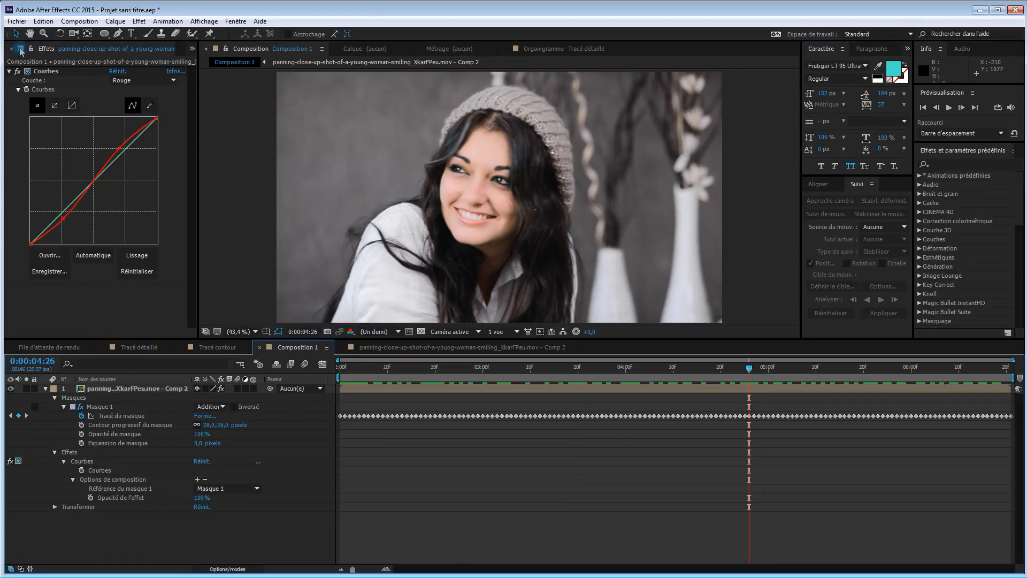
Create a new HDTV 1080 29,97 composition lasting 0:00:10:00 and add the precomposed Comp 2 clip to its timeline.
left_click(154, 50)
left_click(192, 49)
left_click(200, 60)
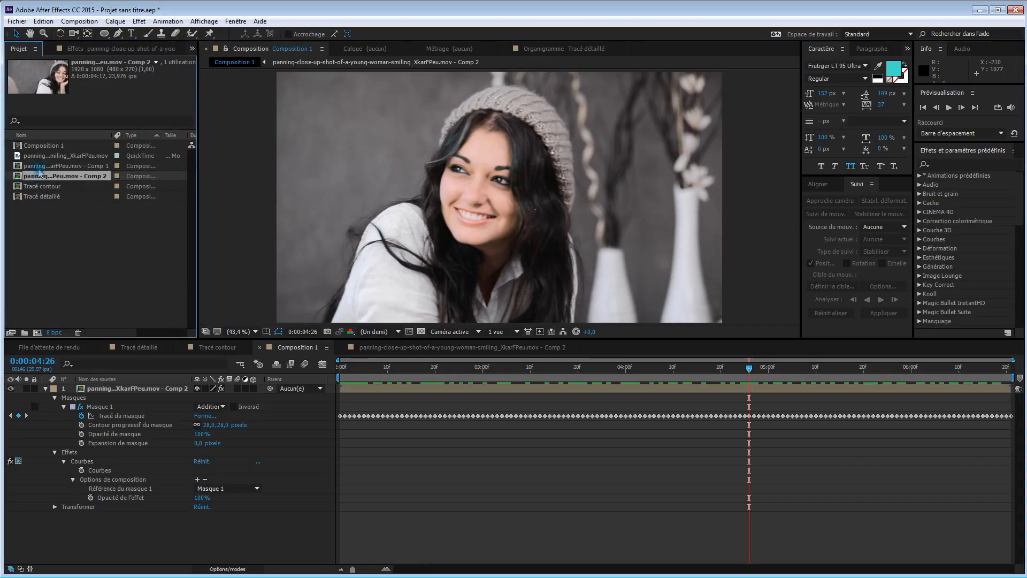
left_click(38, 335)
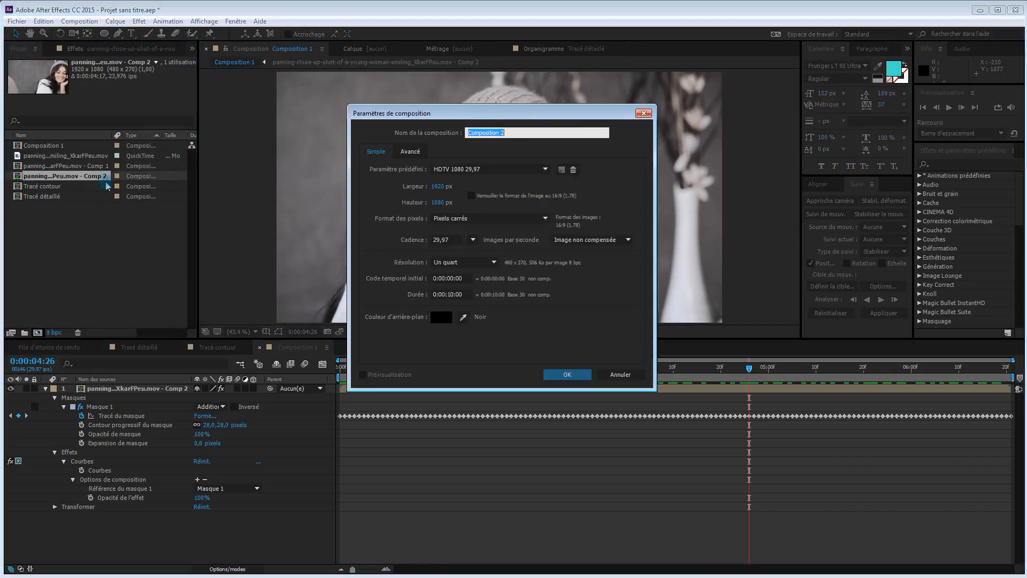
left_click(558, 371)
left_click(65, 186)
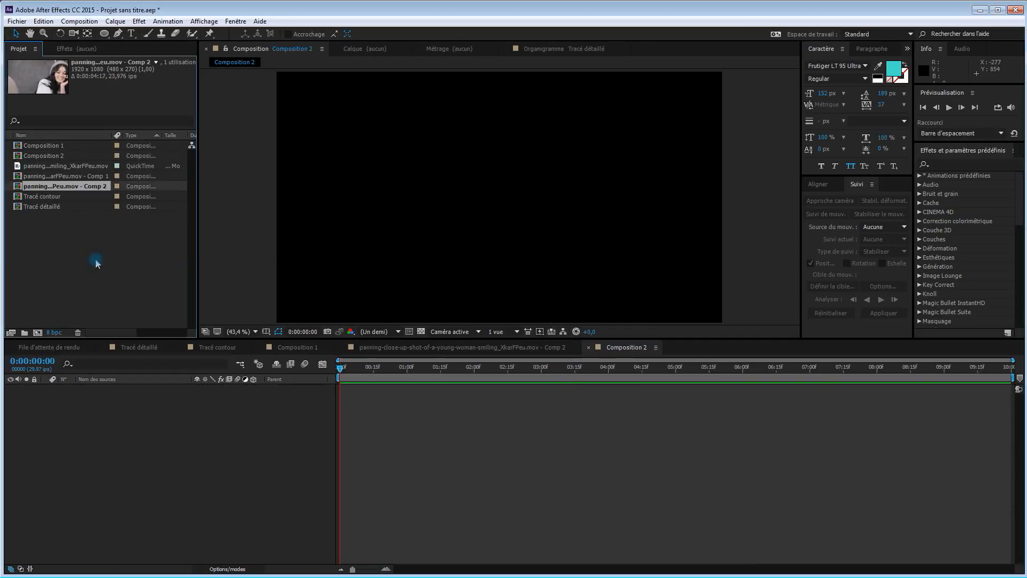
left_click_drag(47, 187, 167, 415)
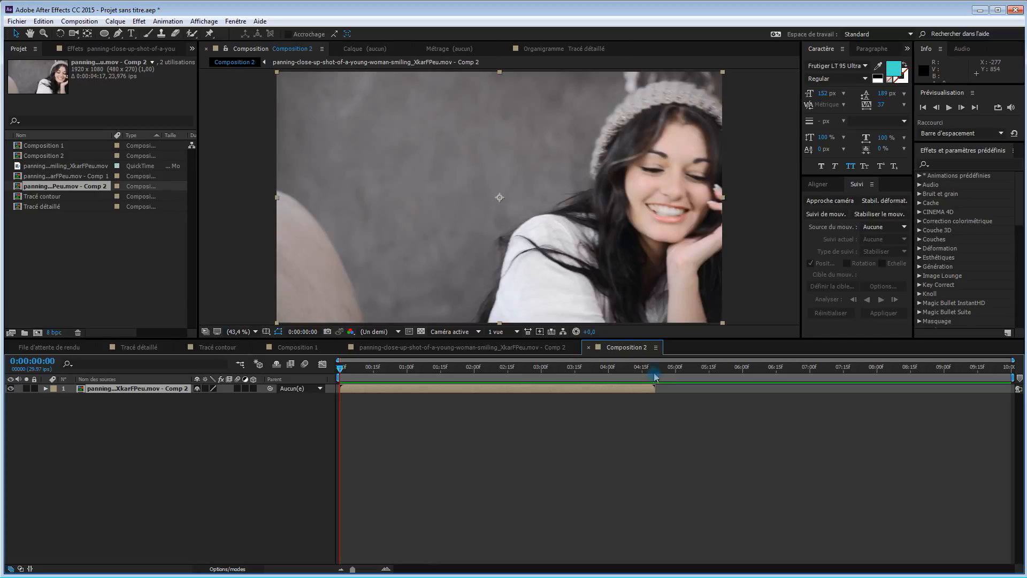
End the work area at the clip's end, 0:00:04:21, and trim the new composition to the work area.
left_click(654, 370)
left_click_drag(654, 375, 657, 377)
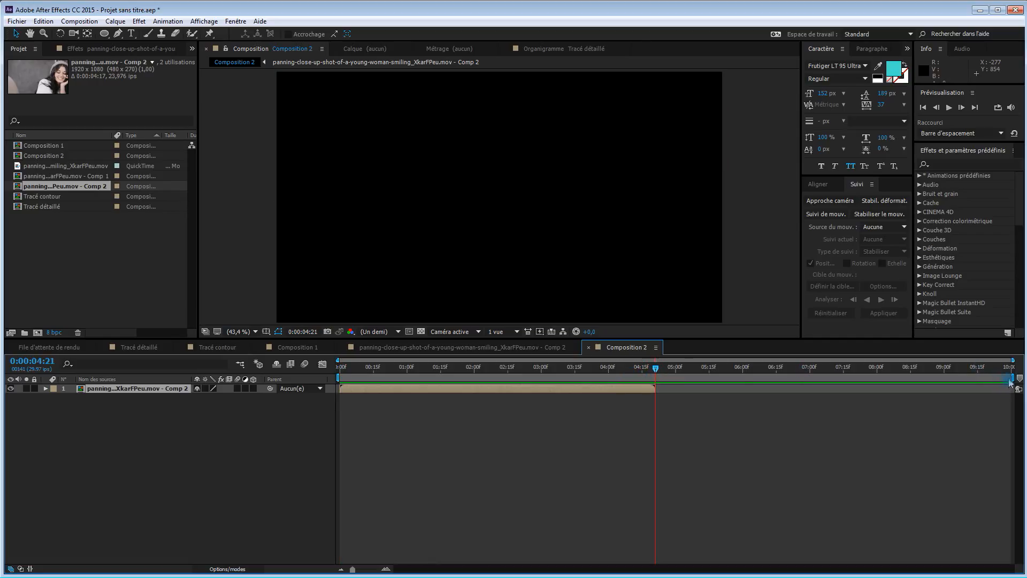
left_click_drag(1011, 378, 654, 387)
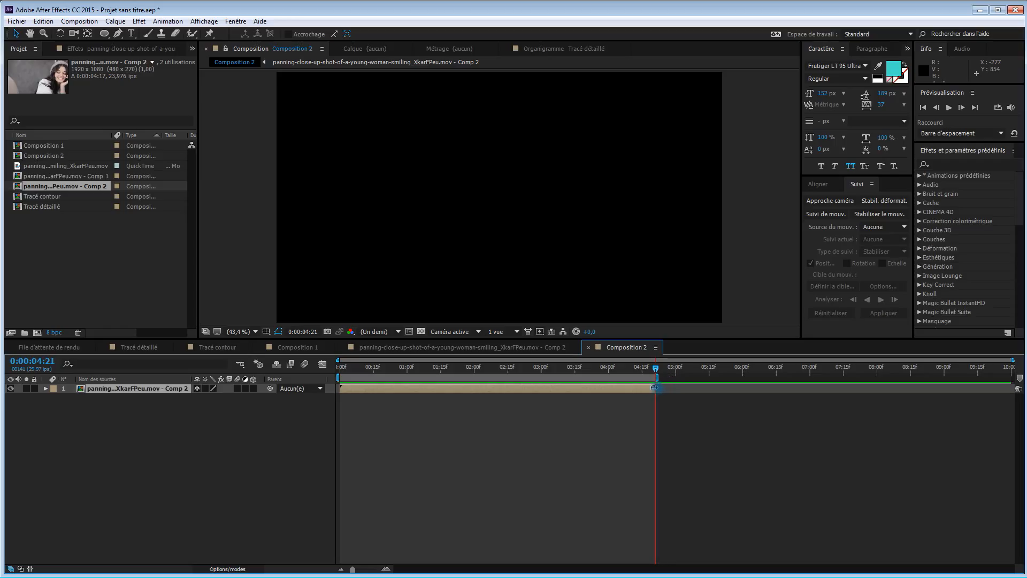
right_click(638, 382)
left_click(705, 404)
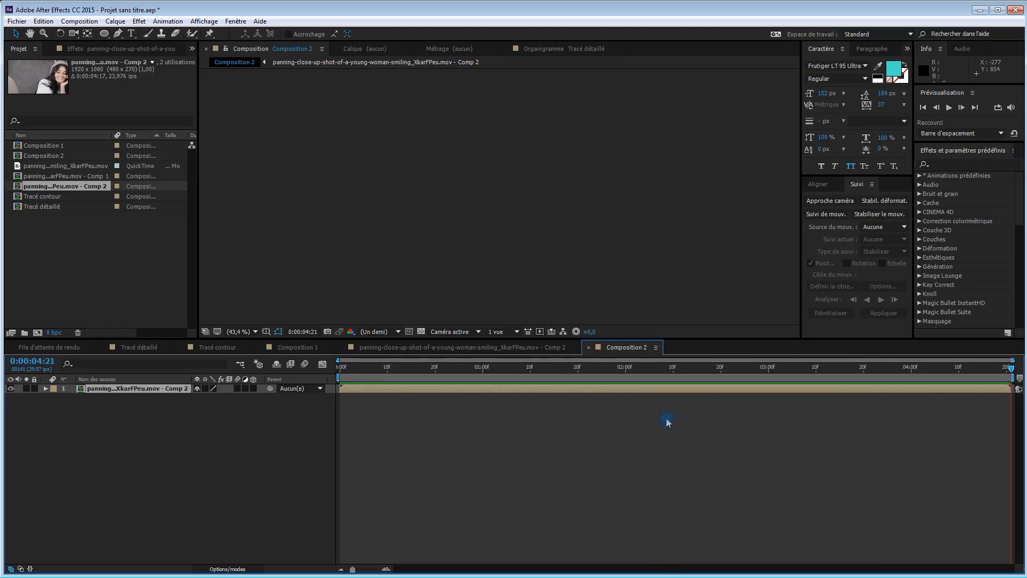
Draw an elliptical mask around the woman's face on the clip layer of Composition 2 at 0:00:01:19.
left_click_drag(355, 373, 328, 380)
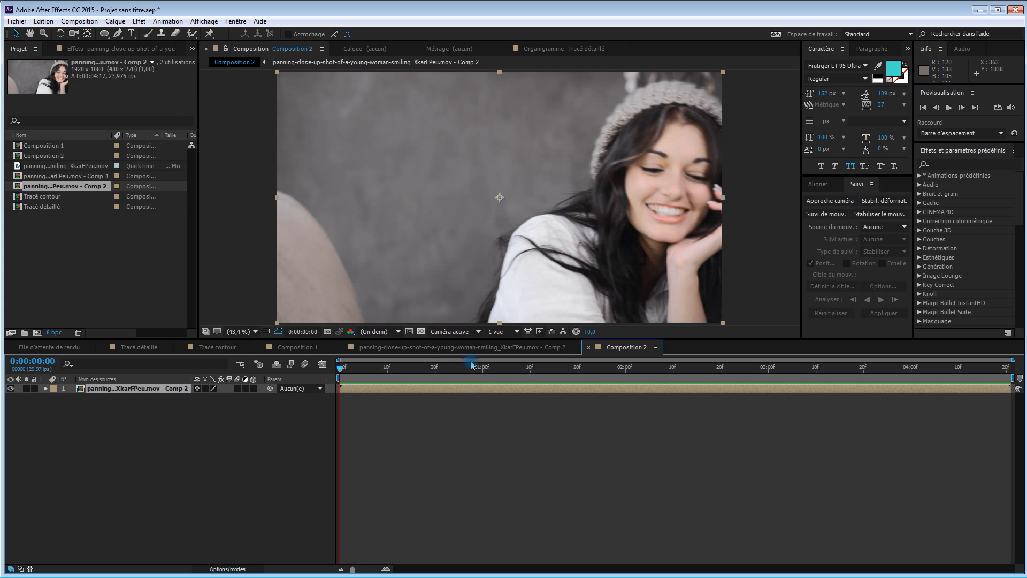
left_click_drag(342, 371, 572, 390)
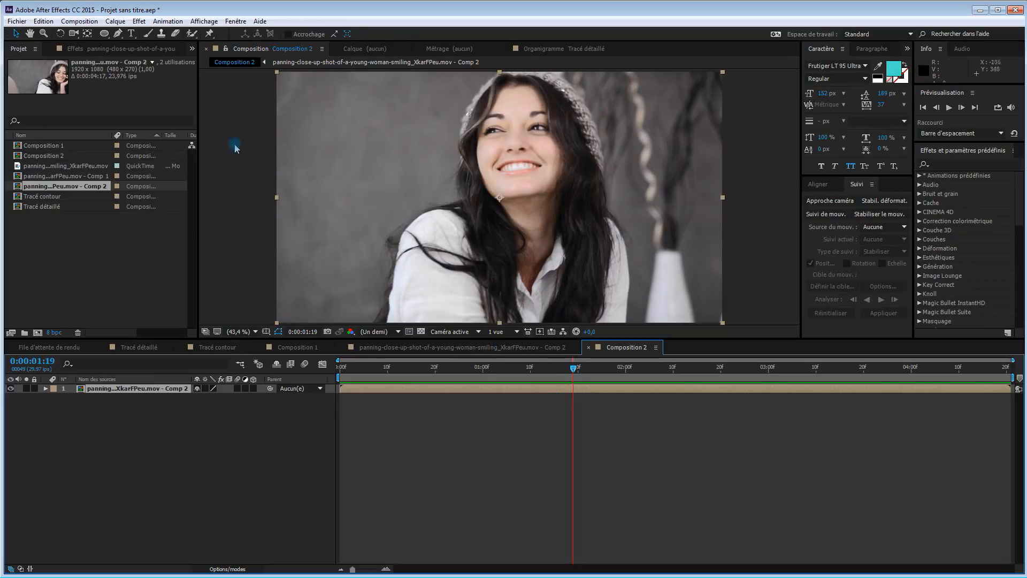
left_click(105, 33)
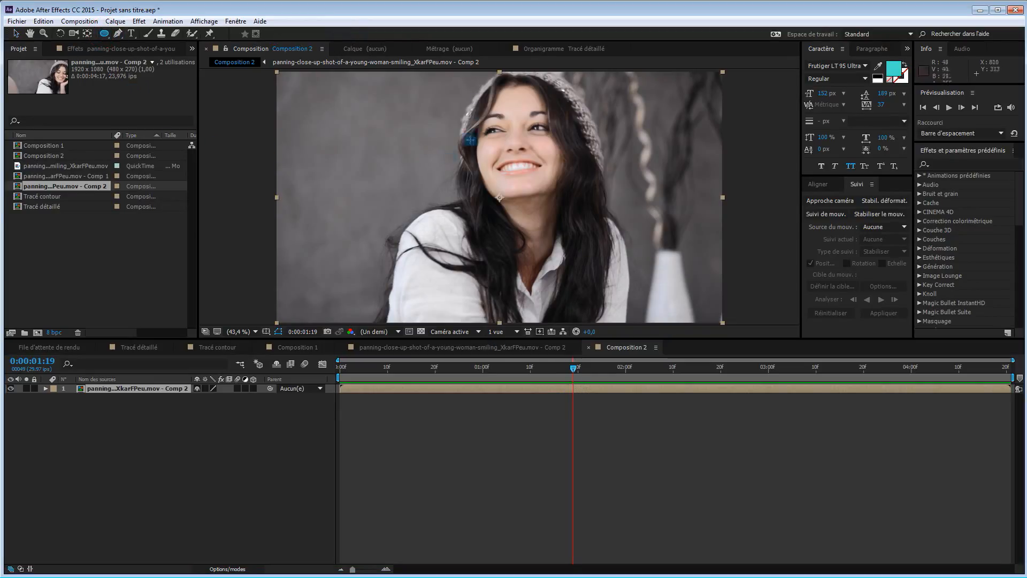
left_click_drag(471, 83, 572, 215)
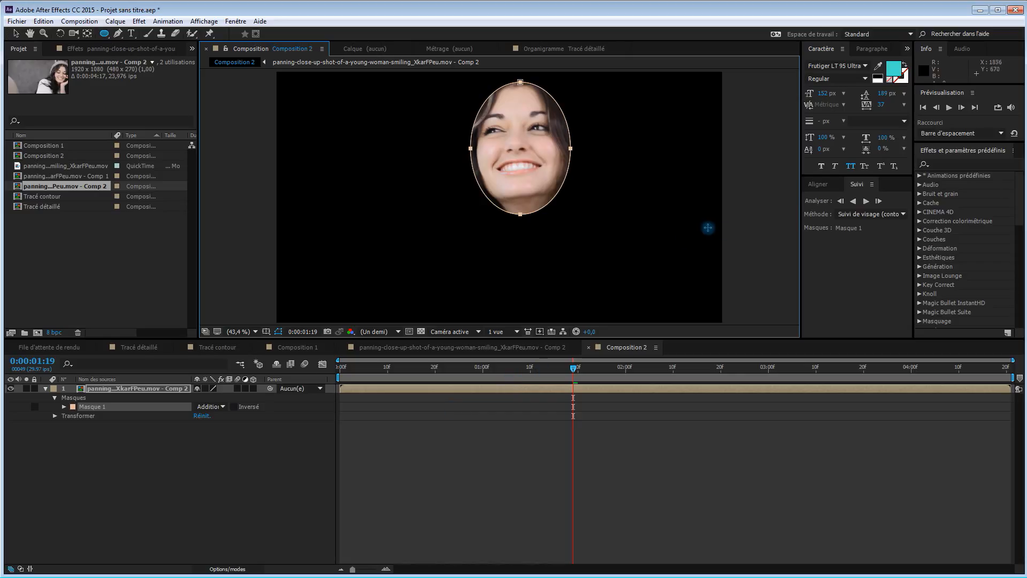
Track the face mask forward from 0:00:01:19 with the Suivi du visage (traits détaillés) method.
left_click(899, 217)
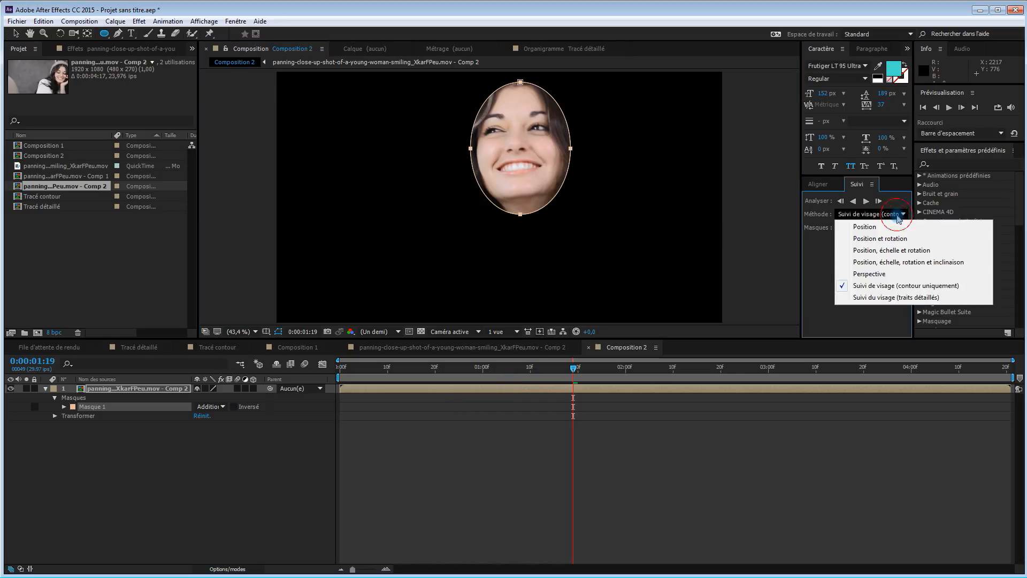
left_click(902, 298)
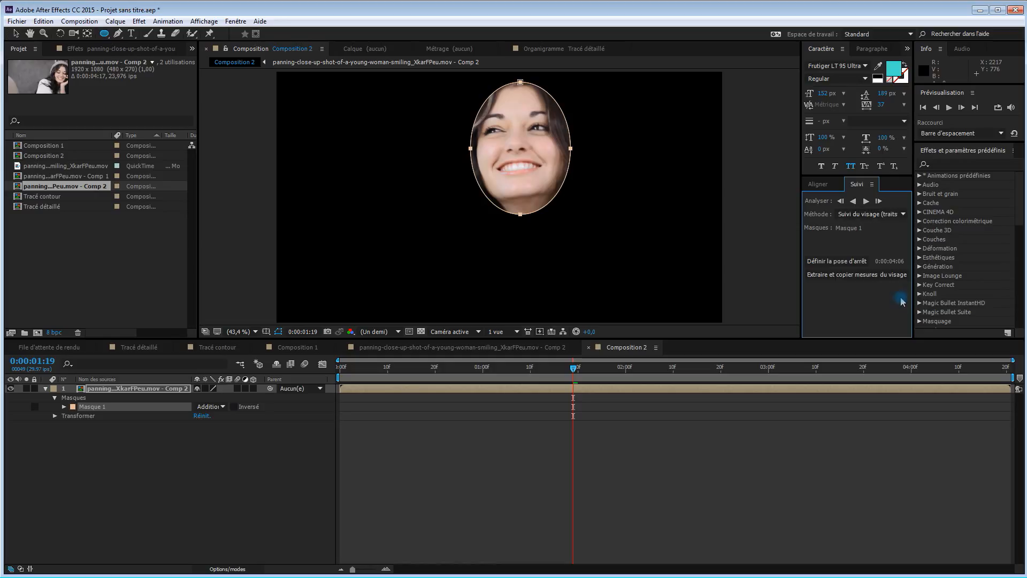
left_click(867, 203)
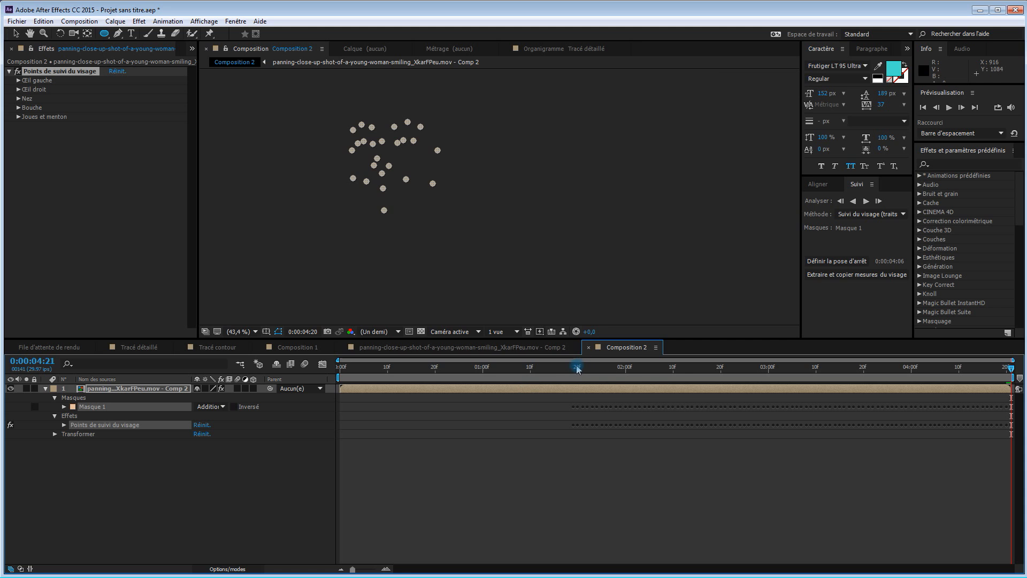
Track the face mask's detailed features backward from 0:00:01:19 to the start of the clip.
mouse_move(576, 368)
left_mouse_down()
mouse_move(838, 368)
mouse_move(573, 369)
left_mouse_up()
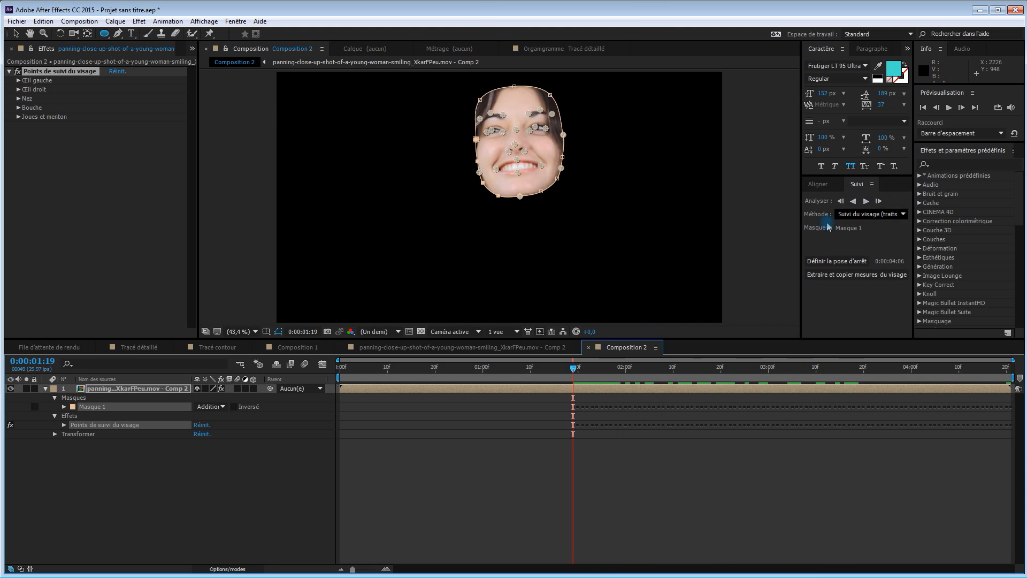
left_click(853, 201)
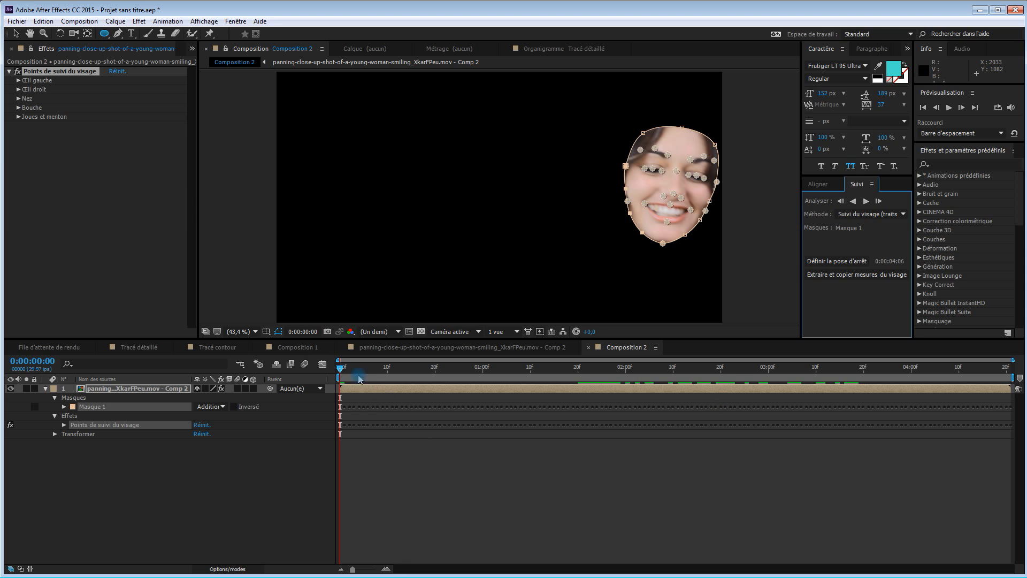
mouse_move(340, 368)
left_mouse_down()
mouse_move(990, 356)
mouse_move(412, 356)
mouse_move(328, 377)
left_mouse_up()
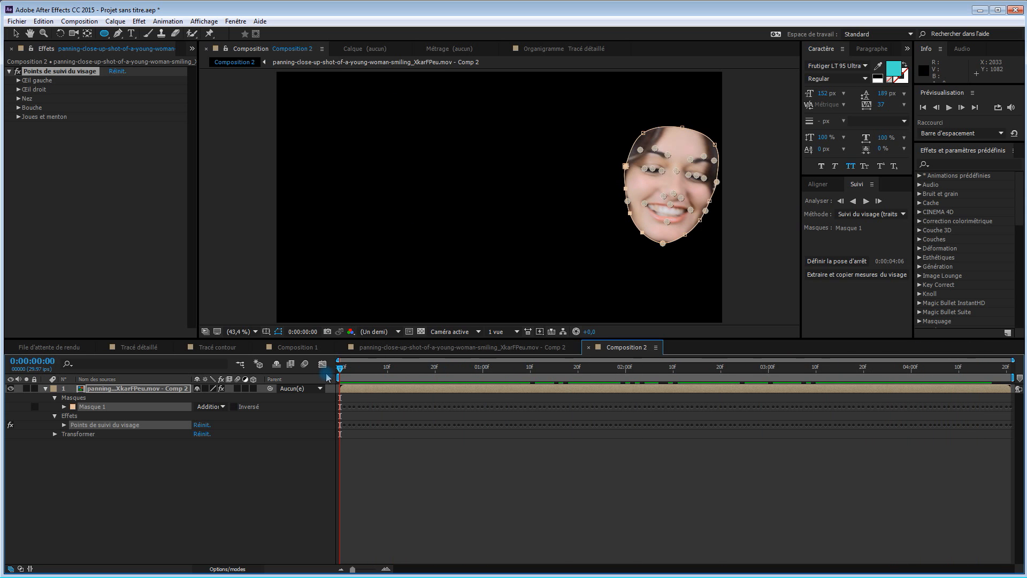
Add a Masque 1 reference in the compositing options of the Points de suivi du visage effect and preview the clip from 0:00:00:00.
left_click(64, 425)
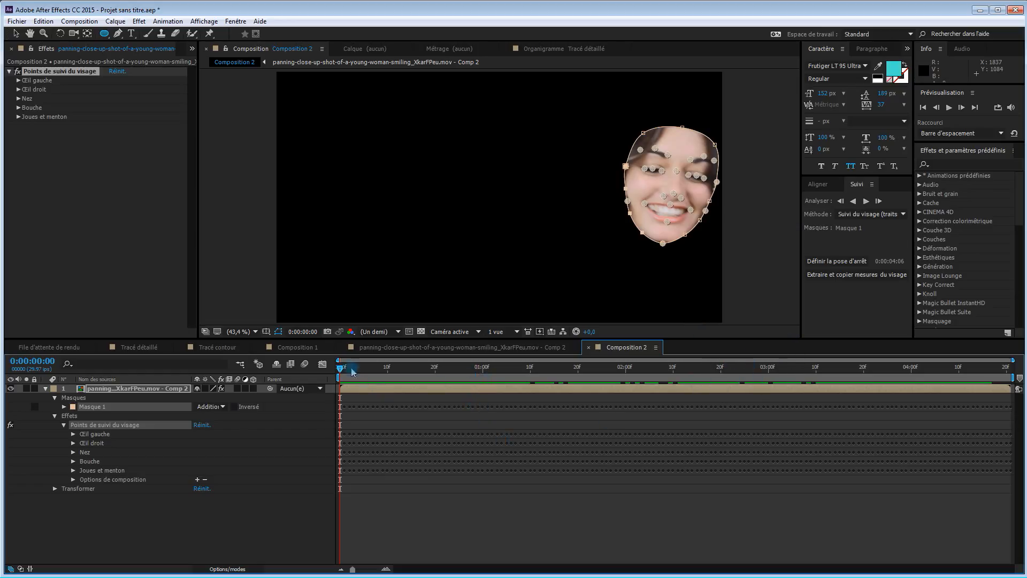
mouse_move(341, 373)
left_mouse_down()
mouse_move(442, 369)
mouse_move(355, 370)
mouse_move(334, 380)
left_mouse_up()
left_click(198, 480)
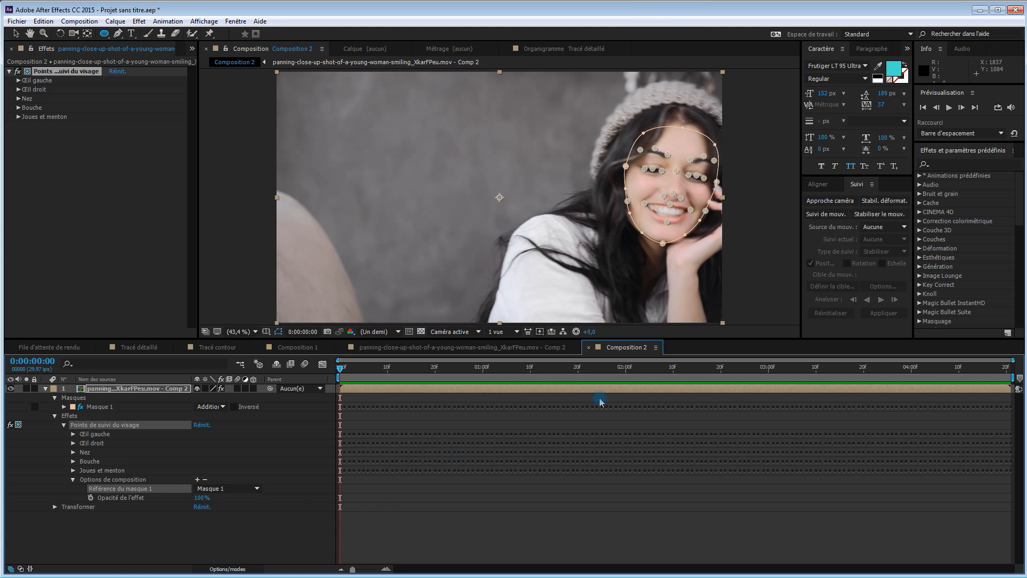
mouse_move(342, 369)
left_mouse_down()
mouse_move(654, 373)
mouse_move(332, 381)
left_mouse_up()
key("space")
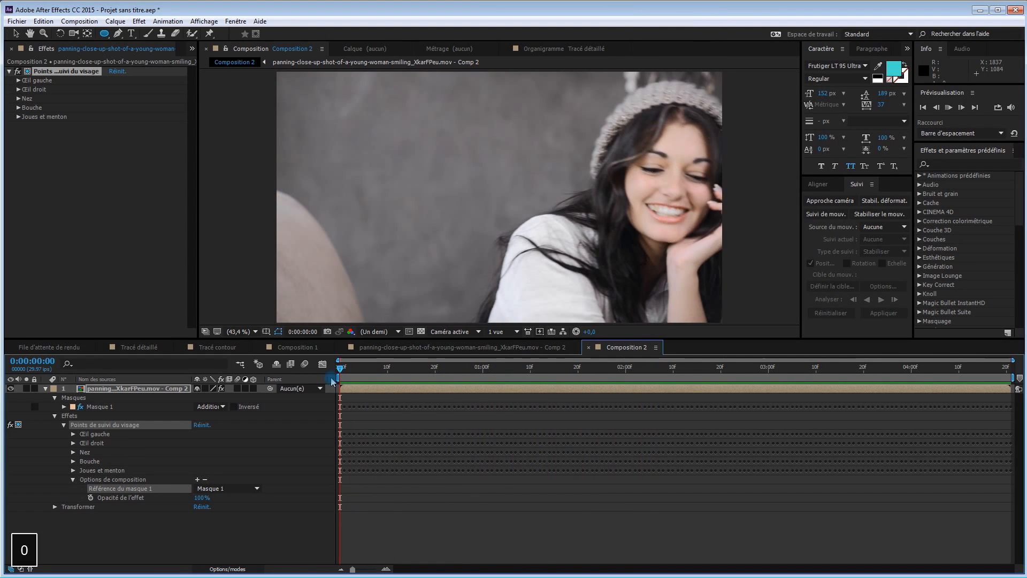